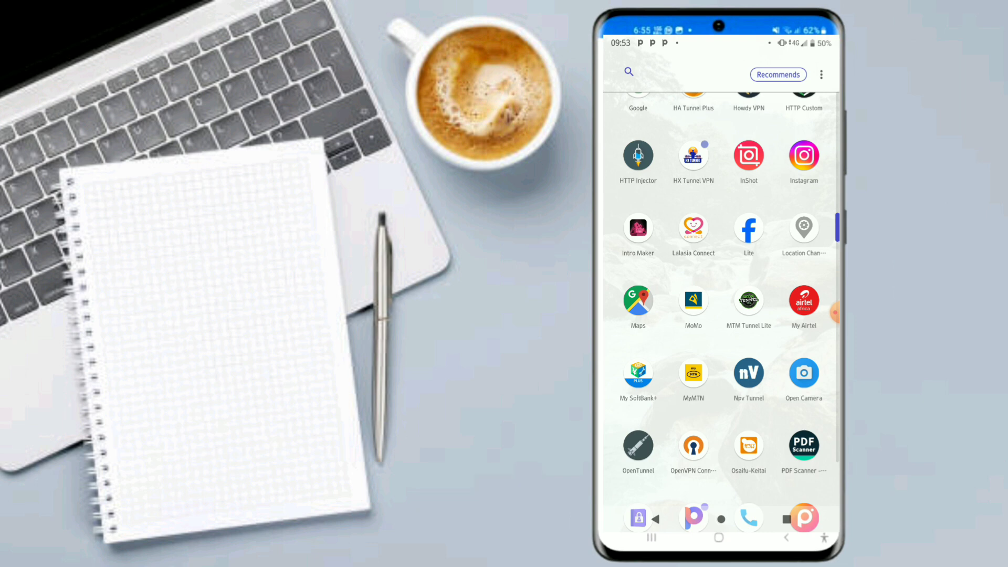
scroll(723, 311, "down", 2)
scroll(724, 312, "down", 2)
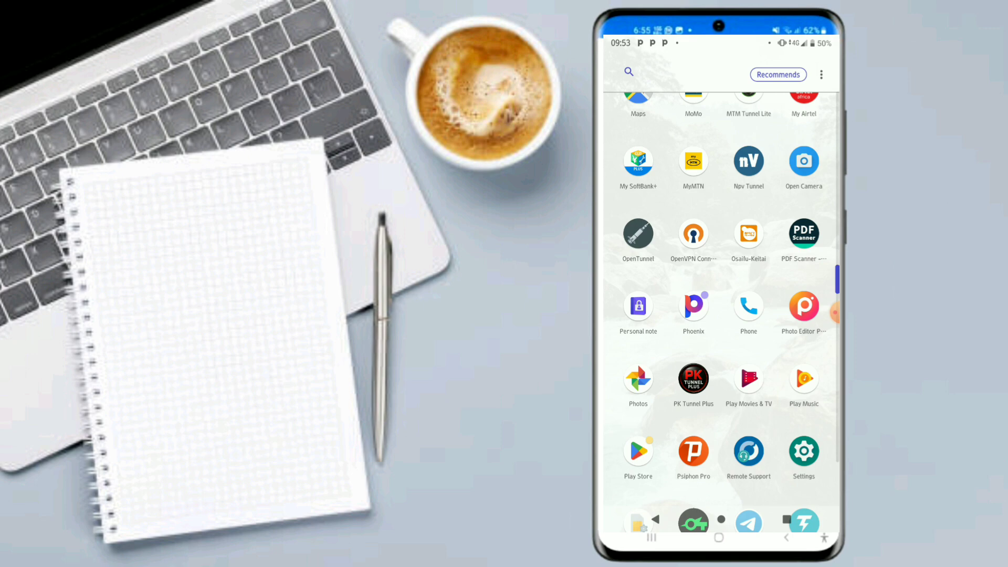
scroll(724, 312, "down", 2)
scroll(723, 312, "down", 3)
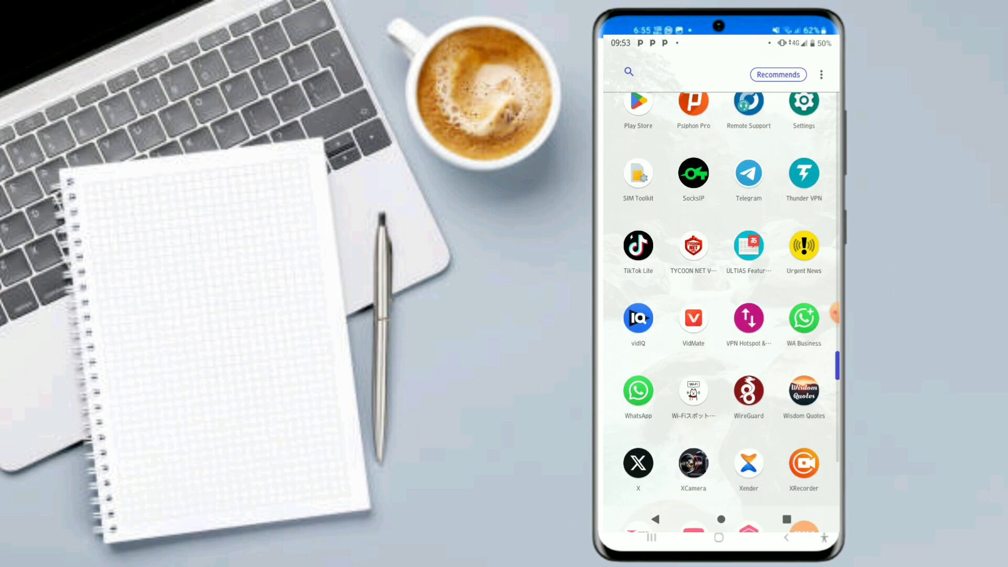
scroll(723, 312, "down", 4)
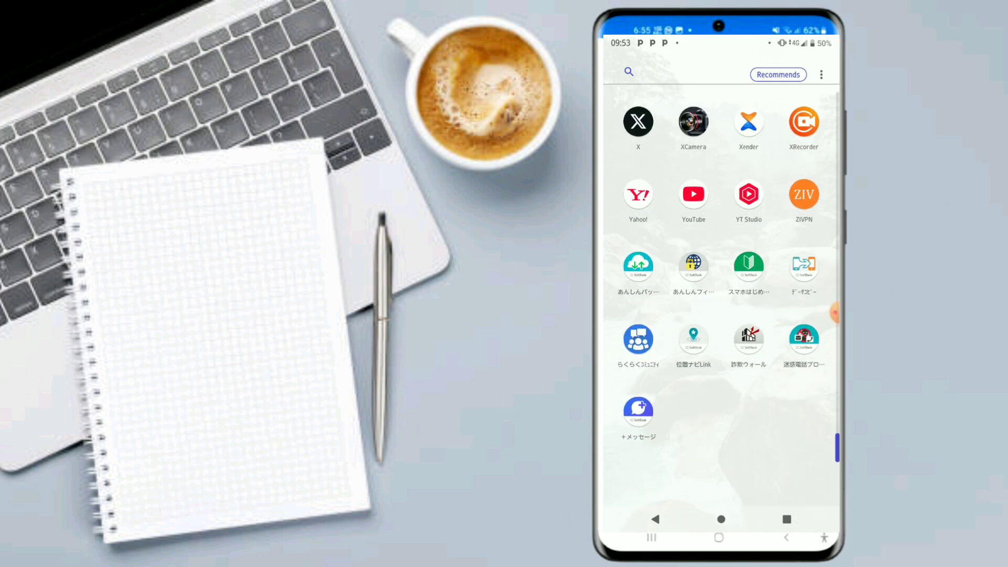
scroll(723, 312, "up", 3)
scroll(722, 312, "up", 3)
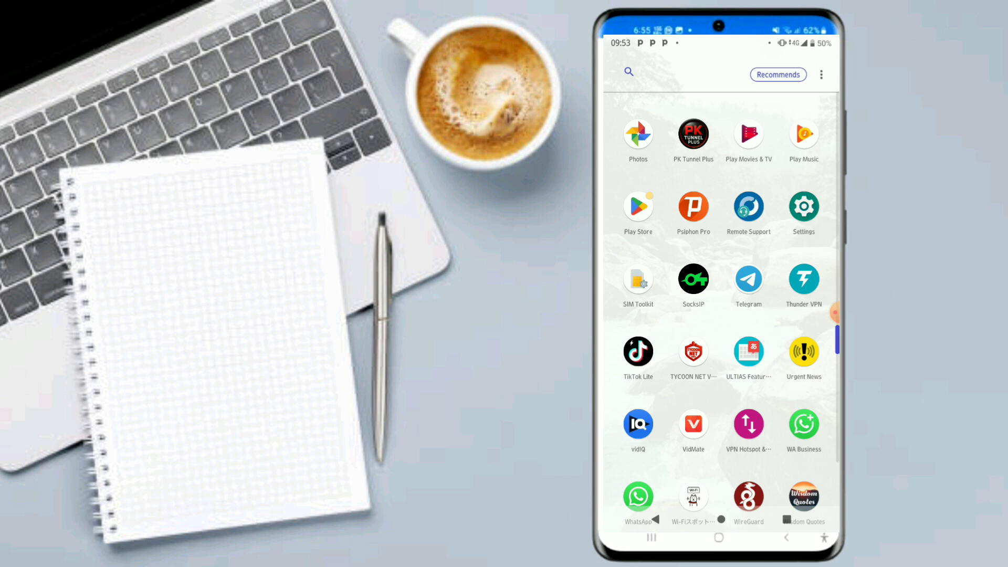
scroll(722, 313, "up", 2)
scroll(721, 313, "up", 2)
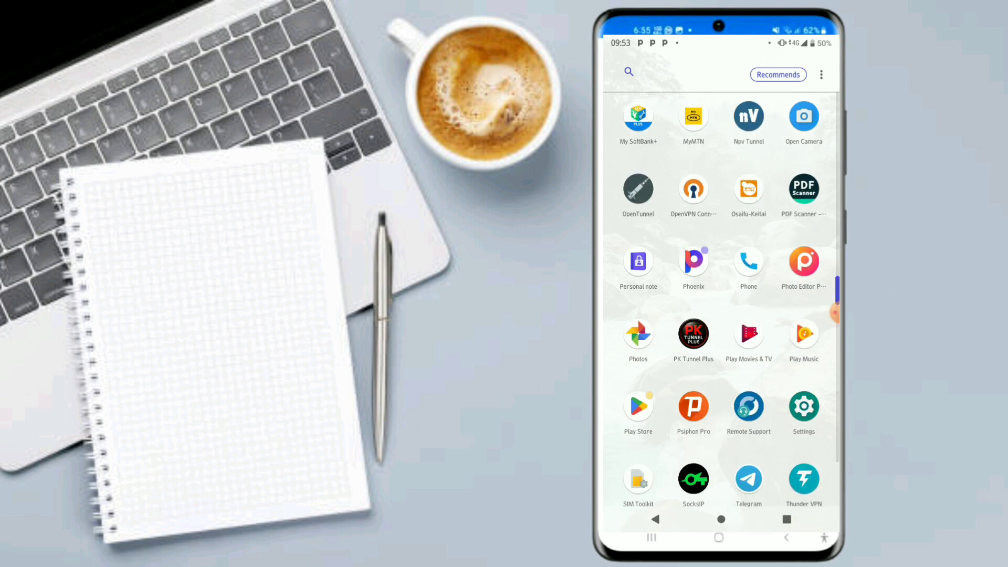
scroll(721, 312, "up", 2)
scroll(721, 312, "up", 2)
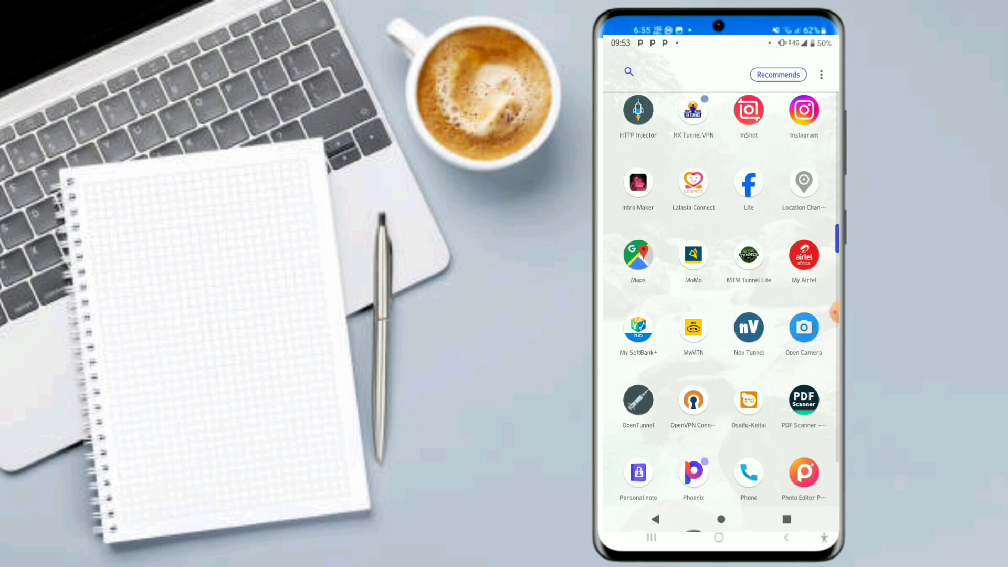
scroll(722, 312, "up", 3)
scroll(722, 312, "up", 3)
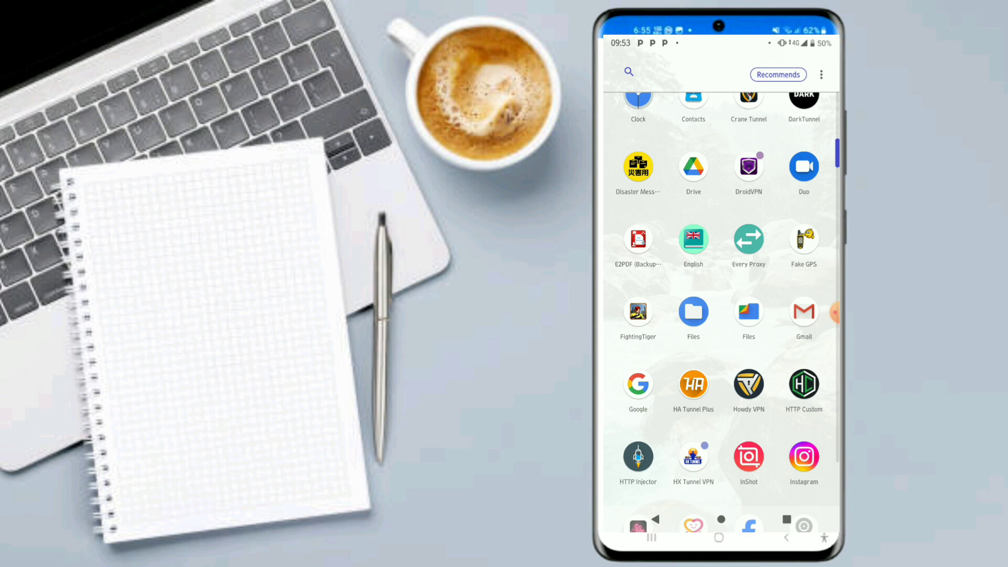
scroll(721, 313, "up", 1)
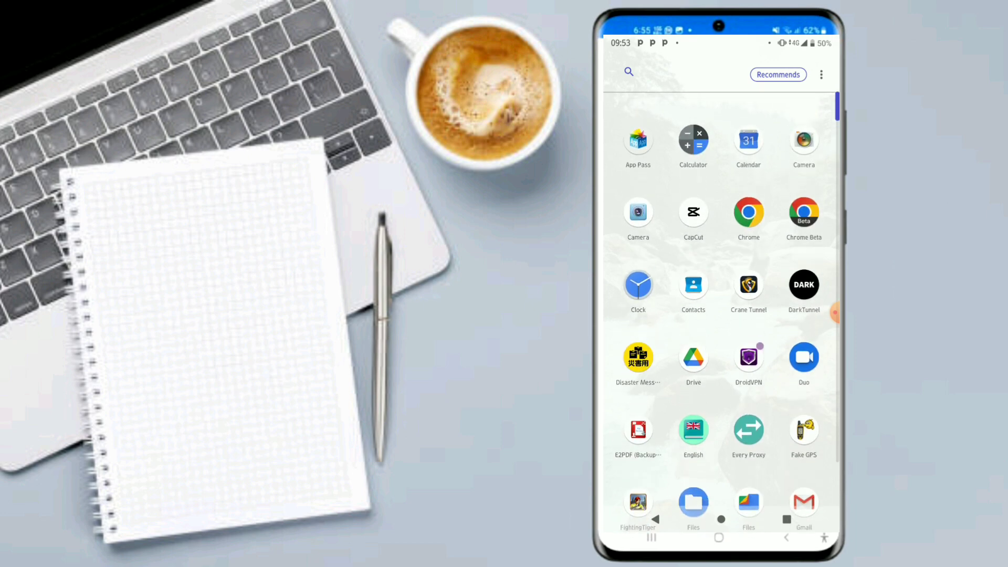
scroll(722, 312, "down", 2)
scroll(721, 311, "down", 3)
scroll(721, 312, "down", 5)
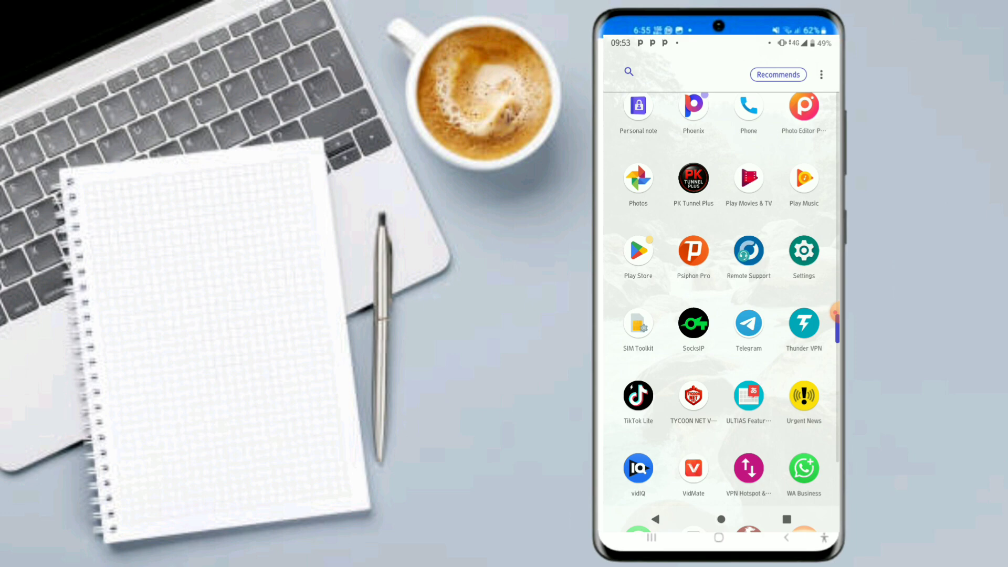
scroll(722, 312, "down", 5)
scroll(721, 312, "up", 2)
scroll(722, 312, "up", 1)
scroll(721, 312, "up", 2)
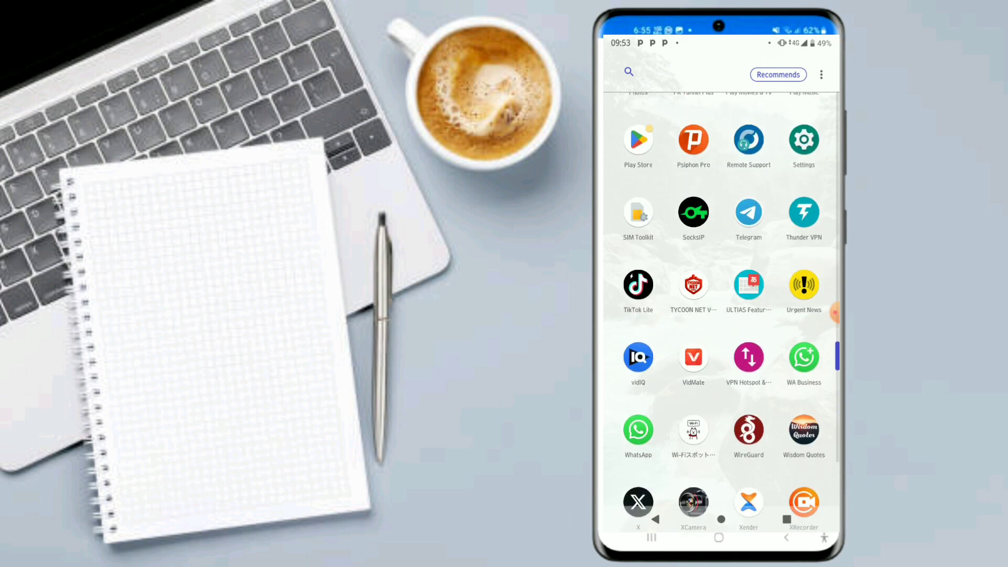
scroll(722, 313, "up", 2)
Back out of the X-rp Tunnel Plus page and search Play Store for 'download hx Tunnel vpn'.
left_click(638, 275)
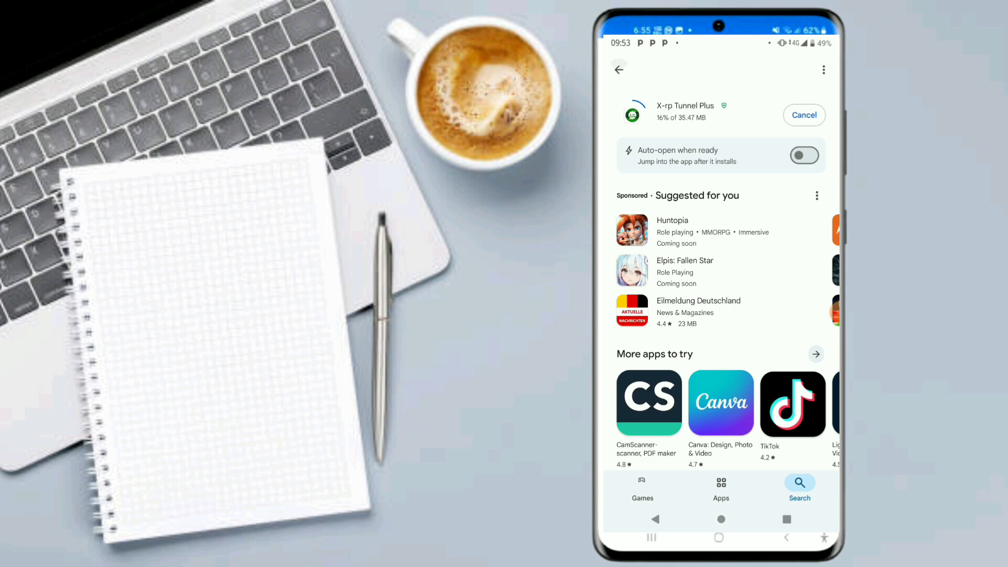
left_click(619, 70)
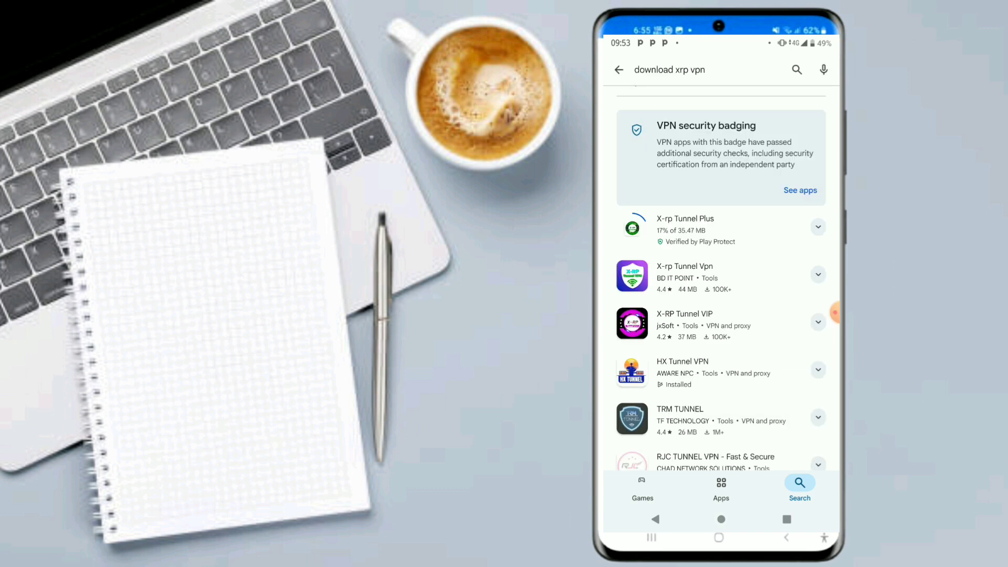
left_click(619, 70)
left_click(693, 69)
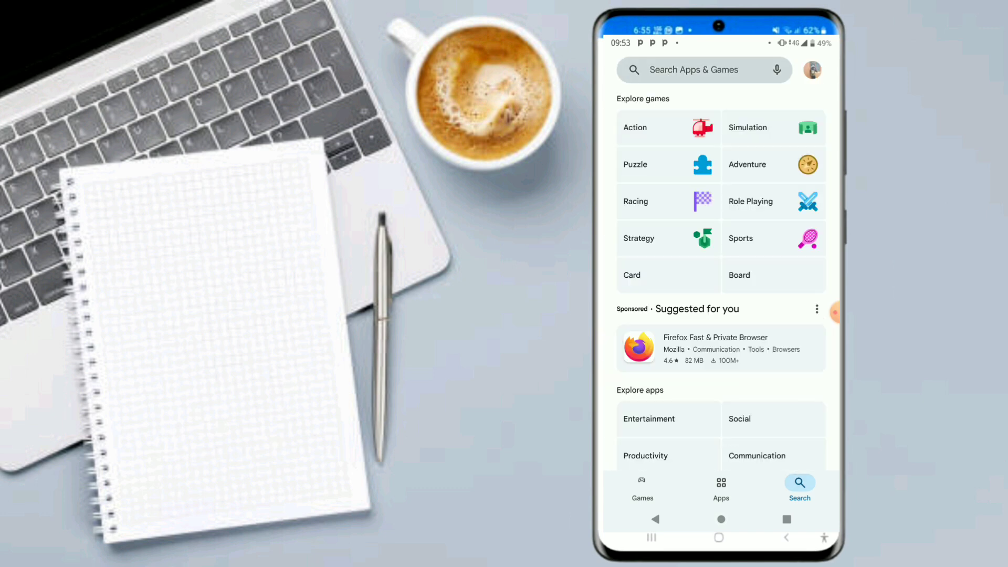
type("d")
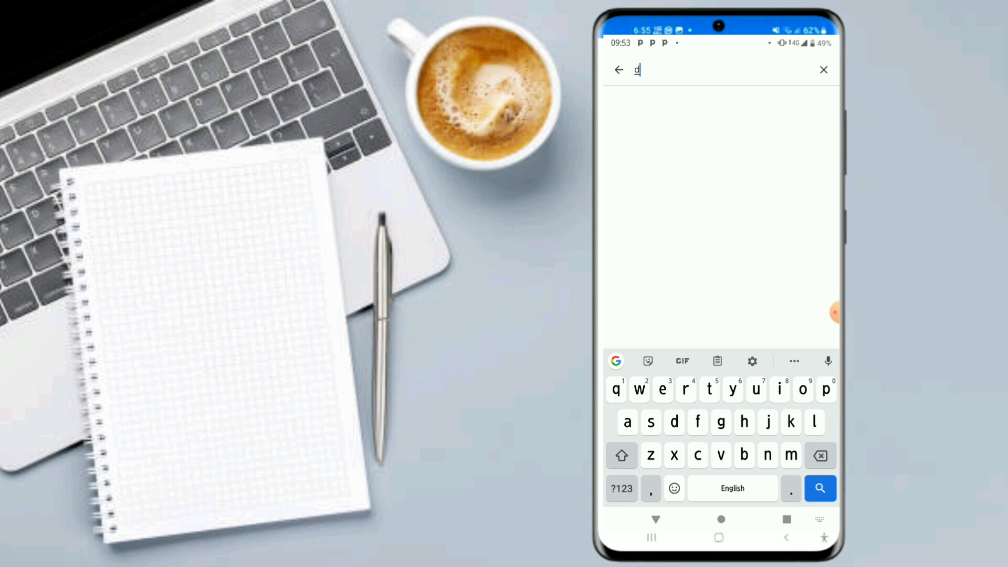
type("ownload ")
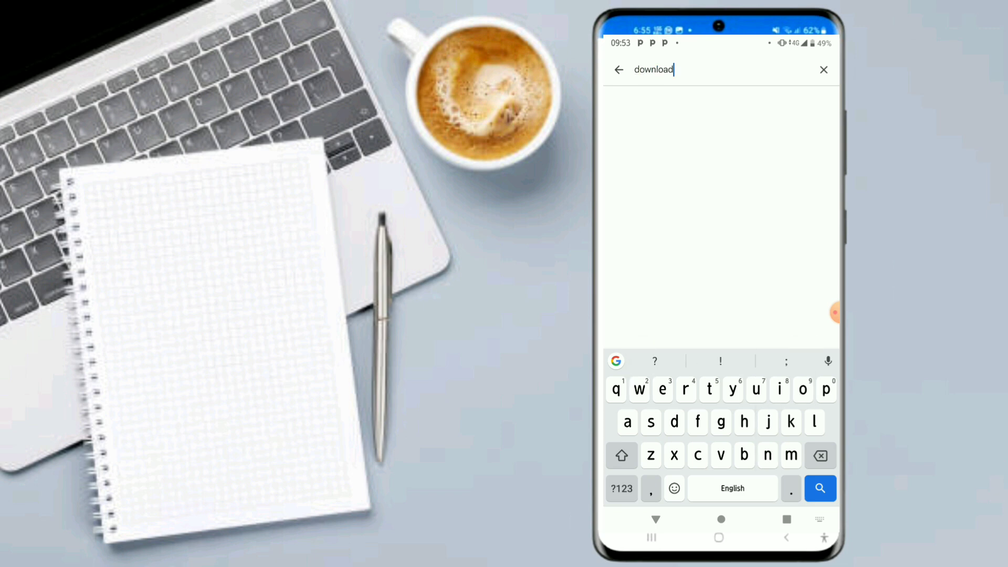
type("hx T")
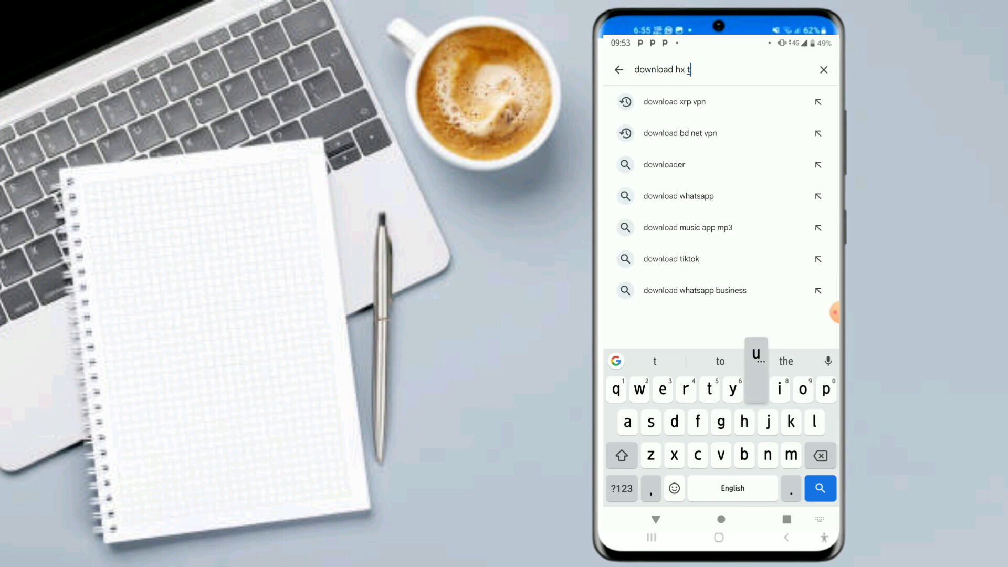
type("unnel")
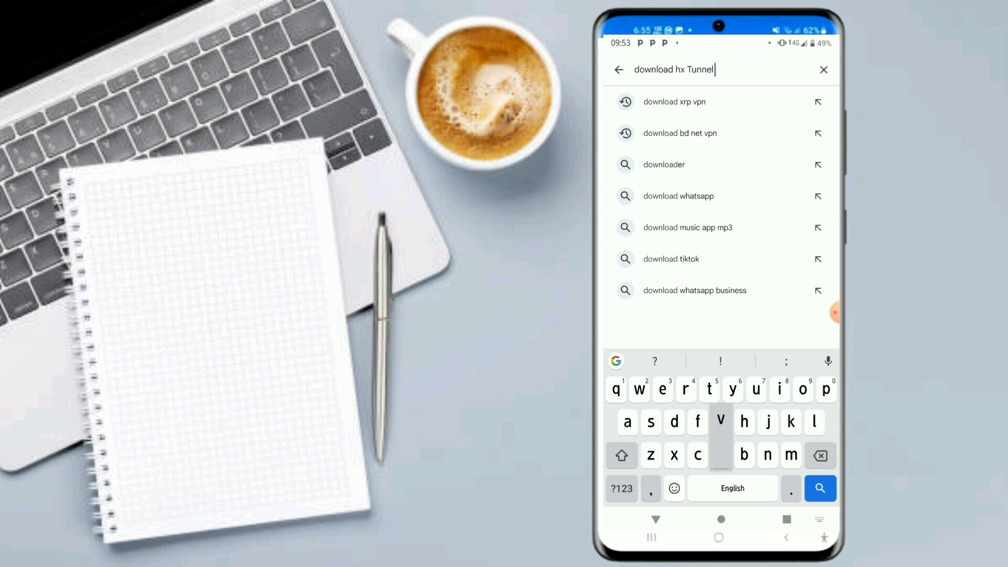
type(" vpn")
key("Return")
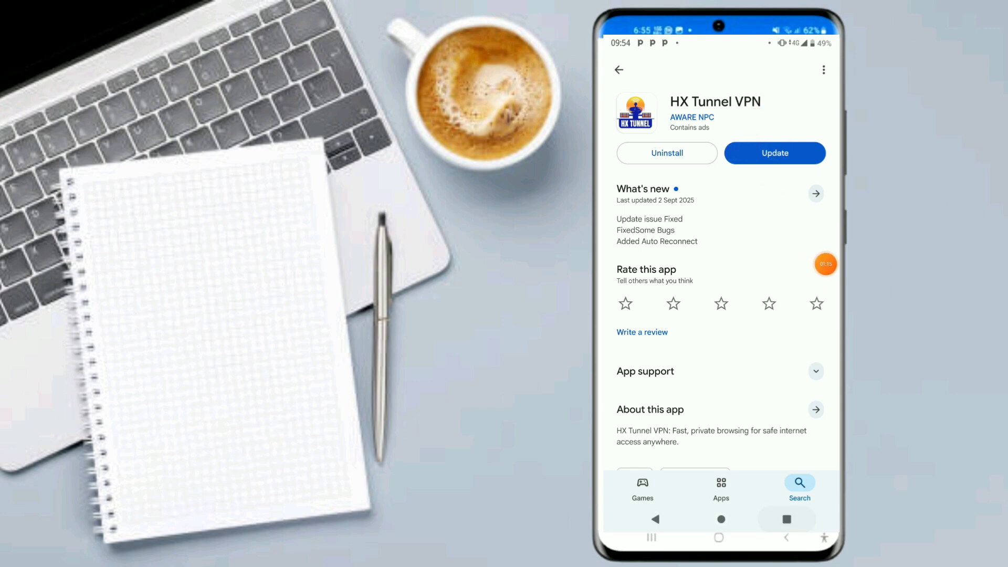
Close the Play Store and launch HX Tunnel VPN from the app drawer.
left_click(721, 519)
left_click_drag(720, 441, 720, 197)
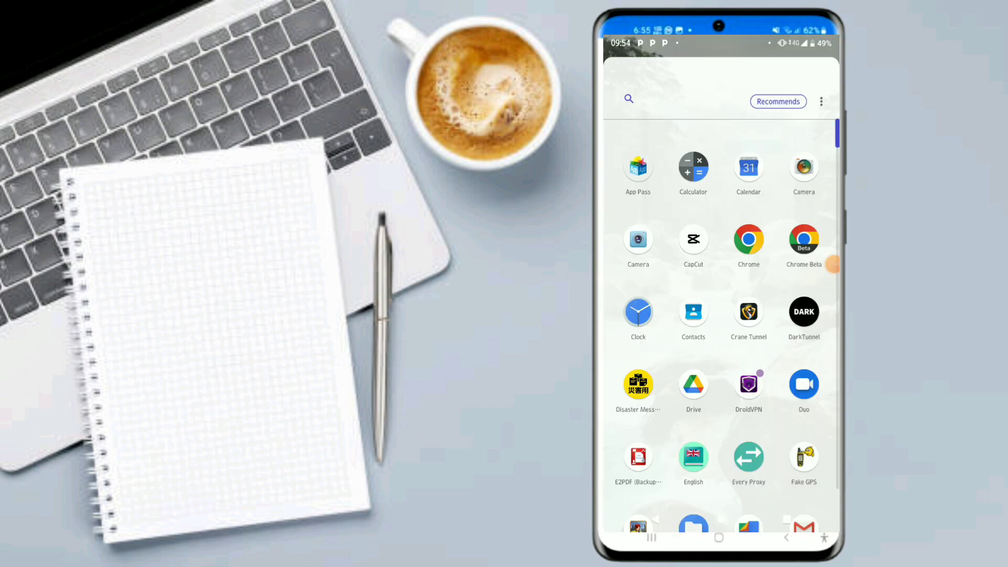
scroll(721, 316, "down", 10)
scroll(720, 316, "up", 3)
scroll(721, 315, "up", 3)
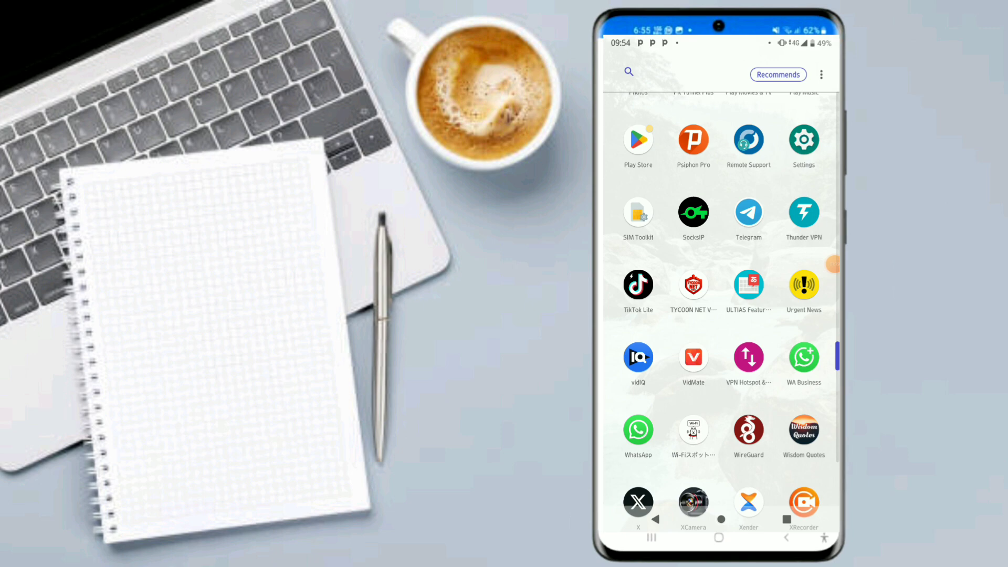
scroll(720, 315, "up", 3)
scroll(721, 315, "up", 2)
scroll(720, 315, "up", 3)
scroll(720, 315, "up", 2)
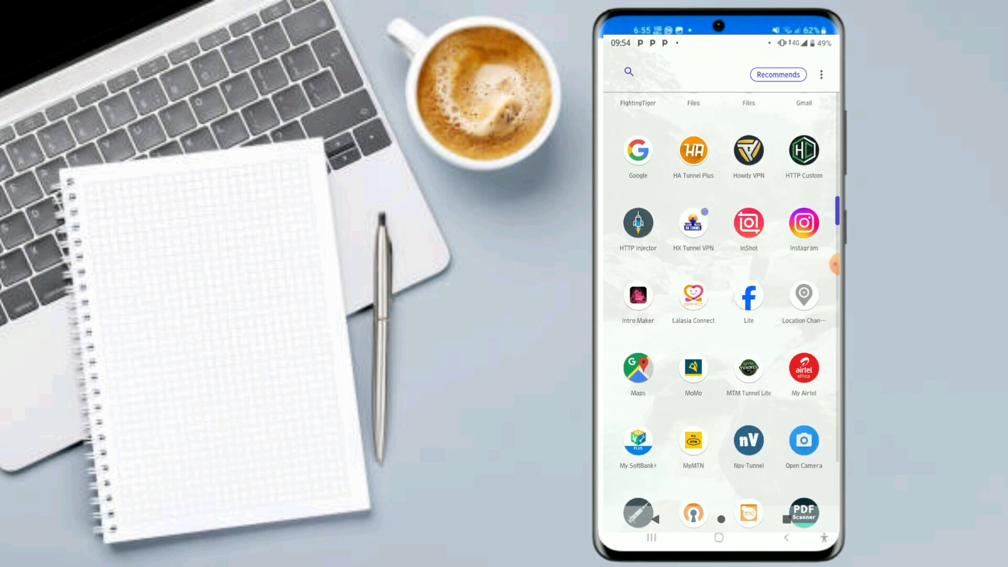
left_click(693, 230)
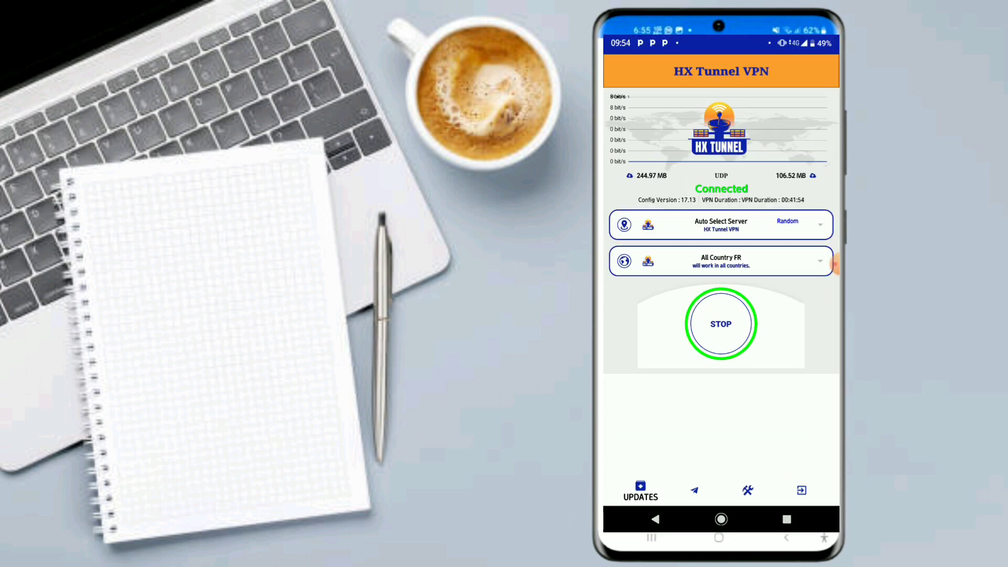
Check config updates, then exit and relaunch HX Tunnel VPN to load config 17.14.
left_click(640, 492)
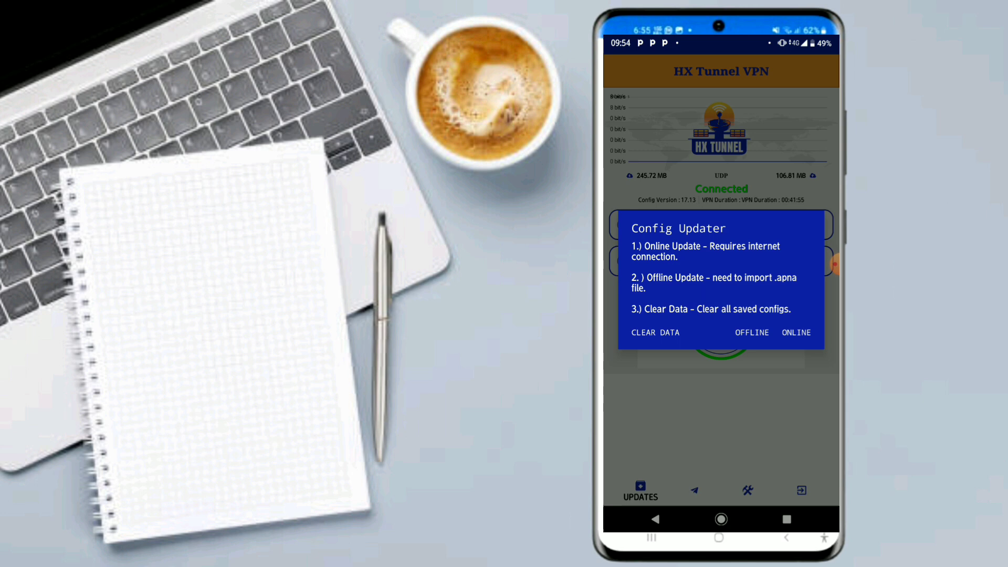
key("Escape")
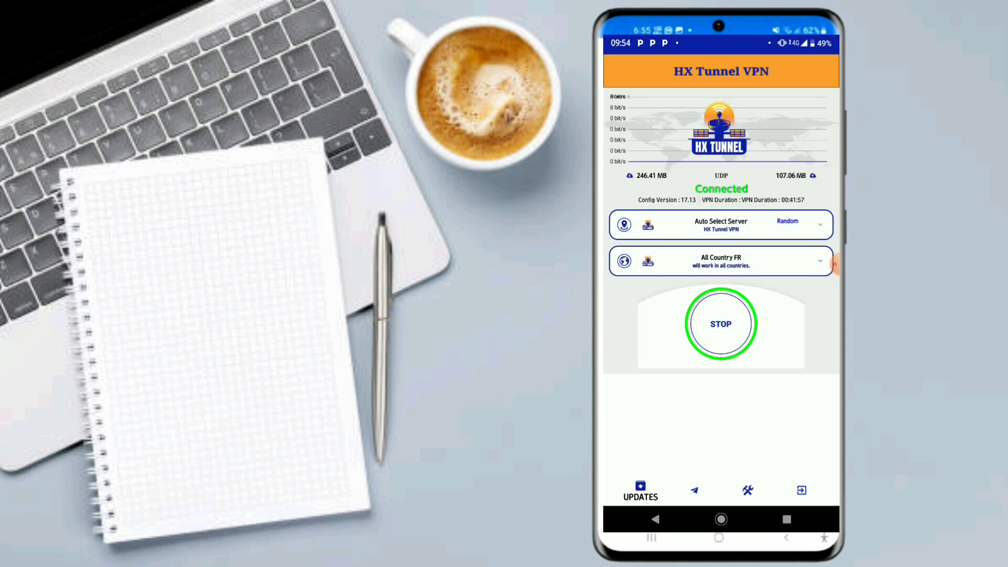
left_click(747, 490)
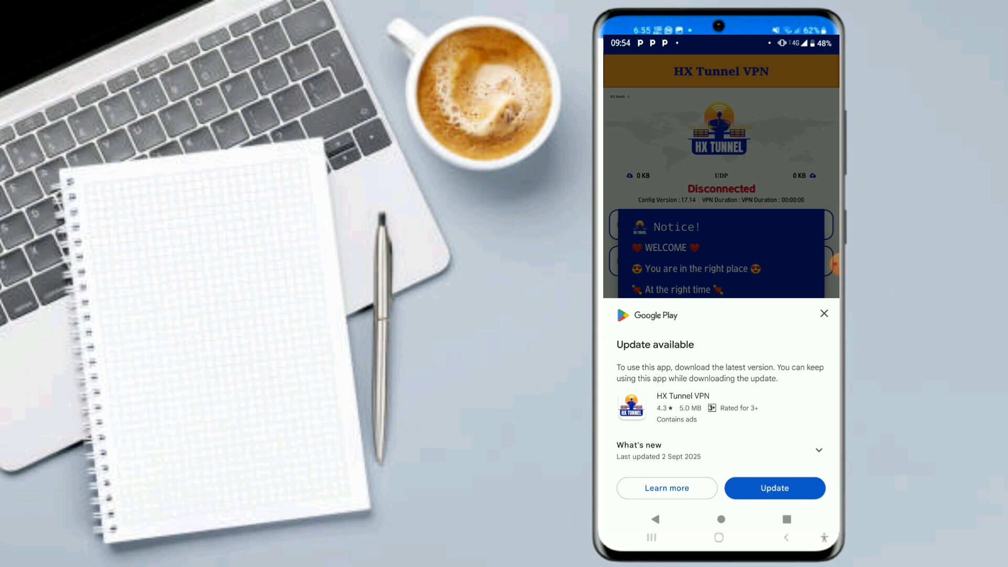
Dismiss the update and Telegram prompts, then keep Auto Select Server as the server.
left_click(824, 313)
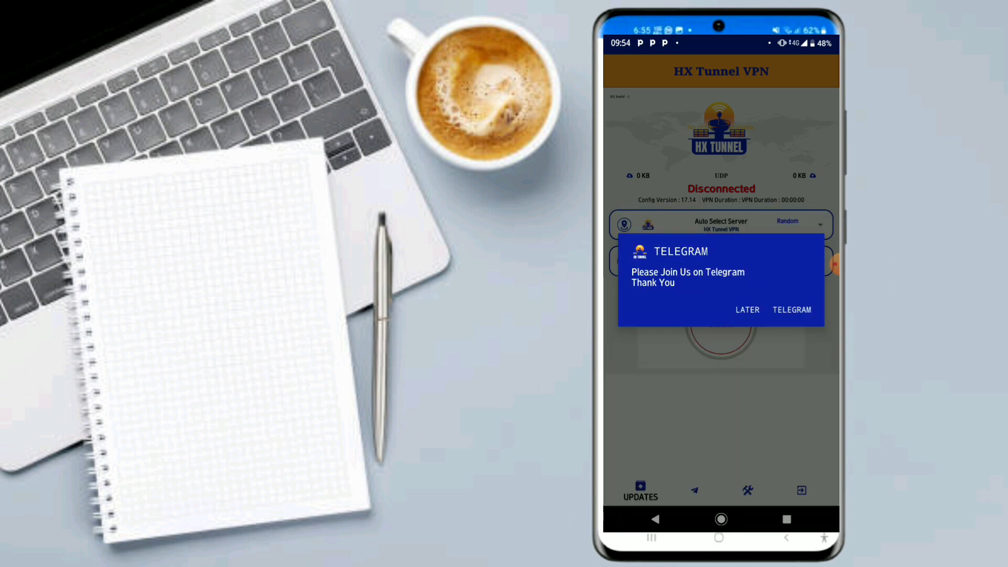
key("Escape")
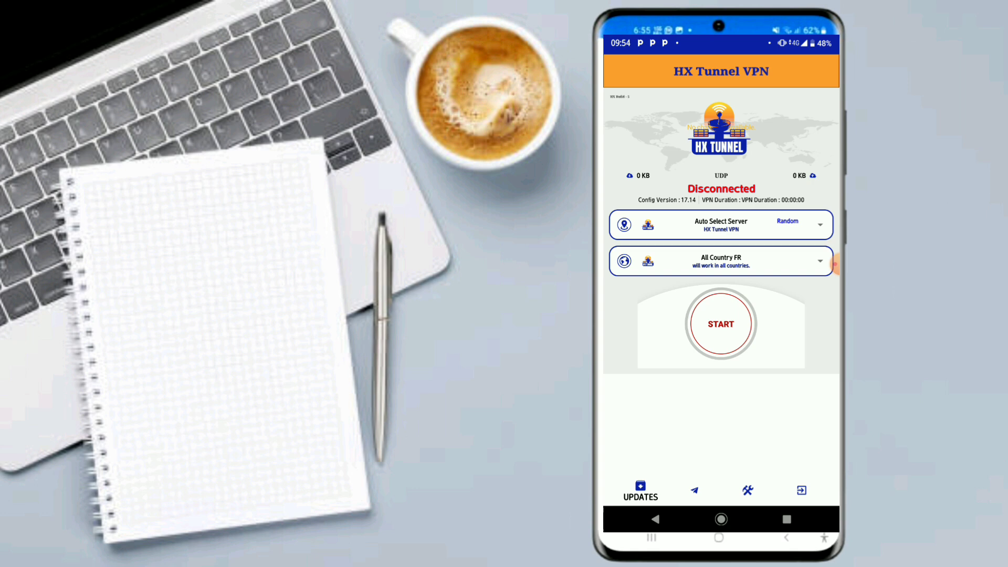
left_click_drag(835, 264, 825, 362)
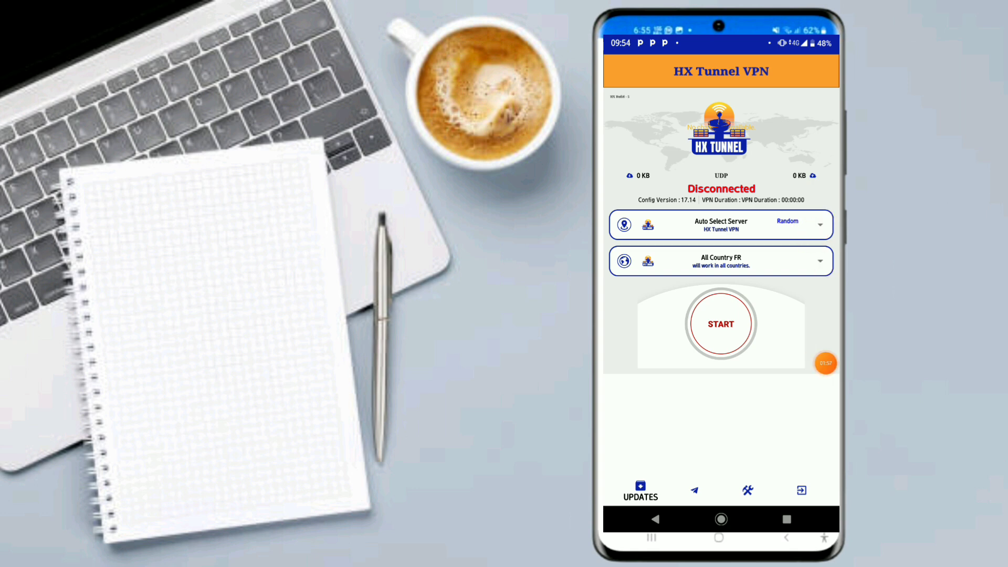
left_click(819, 225)
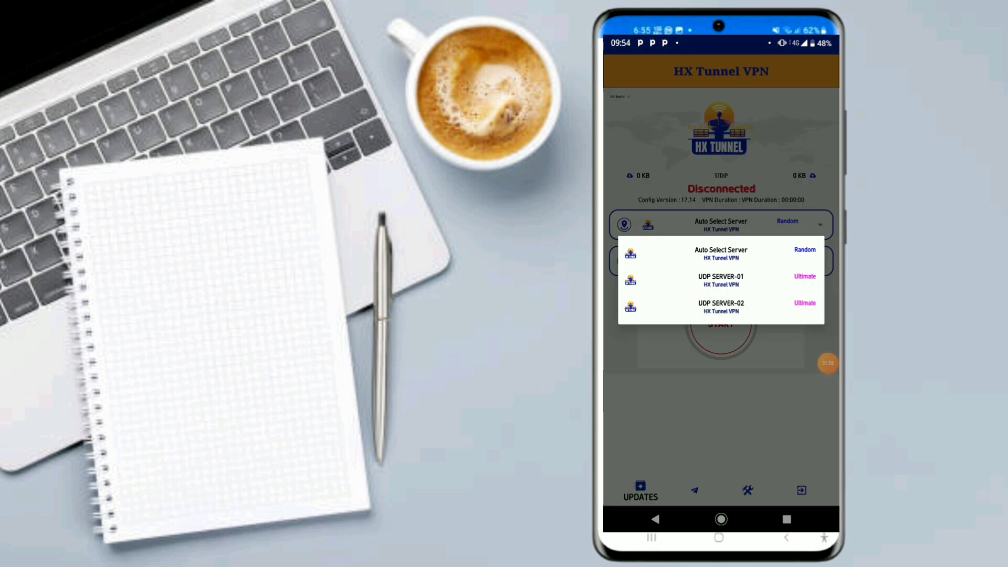
left_click(721, 253)
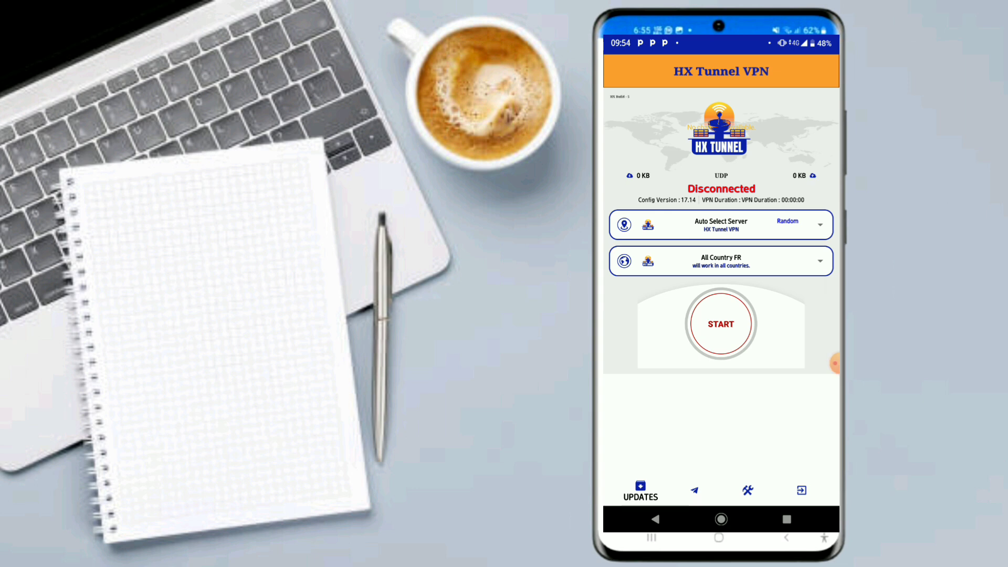
mouse_move(835, 362)
left_mouse_down()
mouse_move(789, 271)
mouse_move(825, 421)
left_mouse_up()
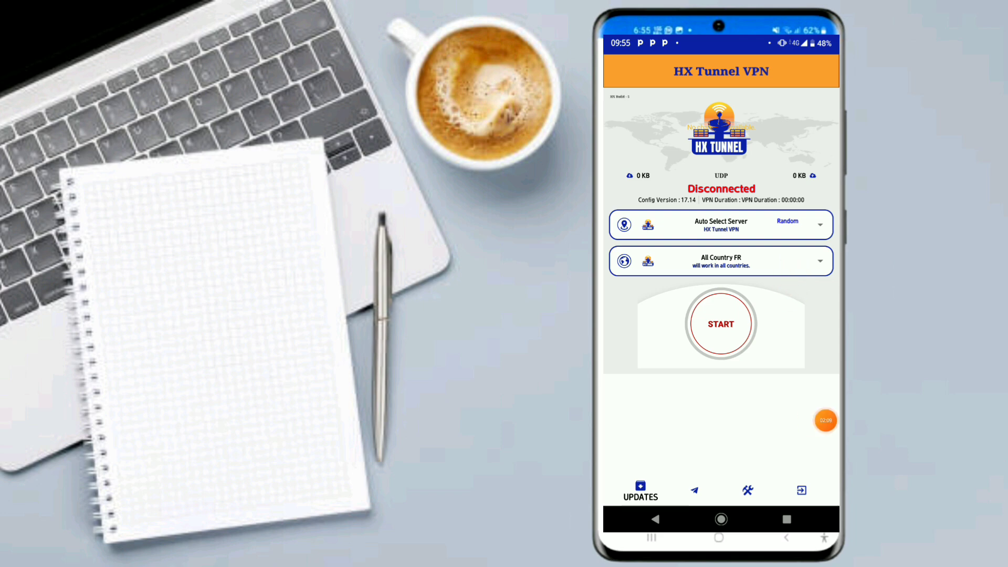
left_click(721, 261)
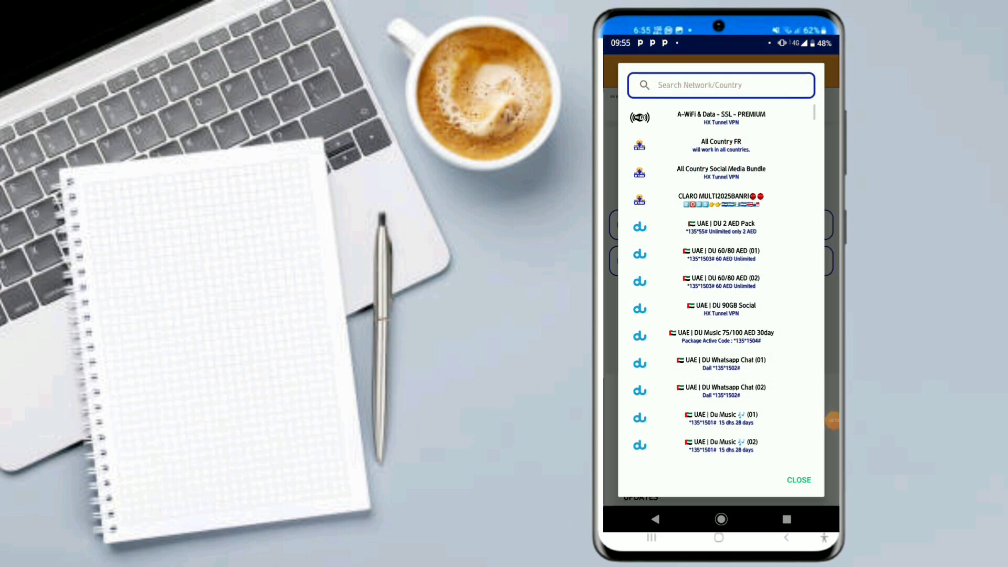
scroll(721, 280, "down", 5)
scroll(720, 279, "up", 5)
left_click_drag(826, 421, 763, 148)
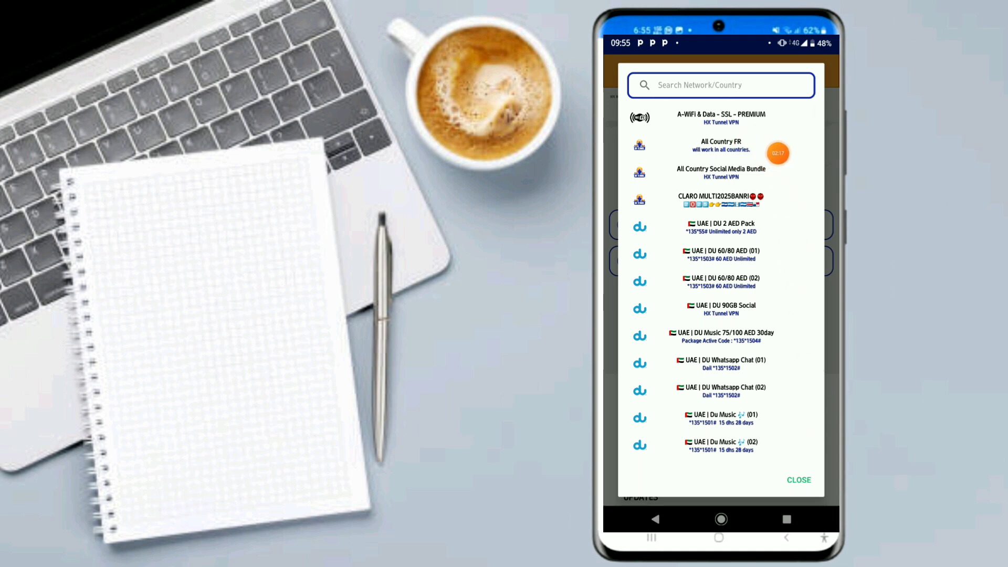
mouse_move(763, 148)
left_mouse_down()
mouse_move(789, 152)
mouse_move(825, 300)
left_mouse_up()
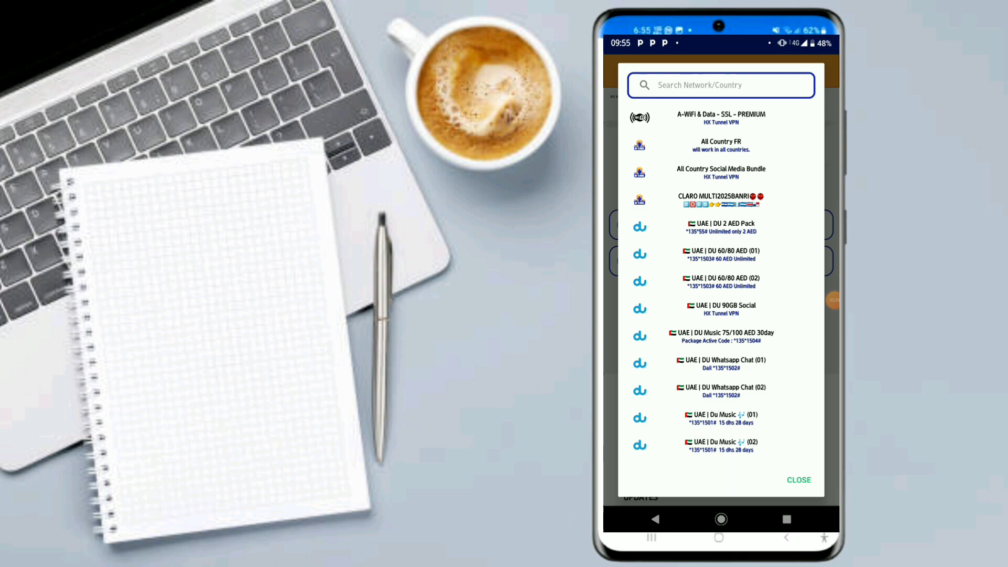
scroll(721, 284, "down", 3)
scroll(720, 284, "down", 3)
scroll(721, 283, "down", 3)
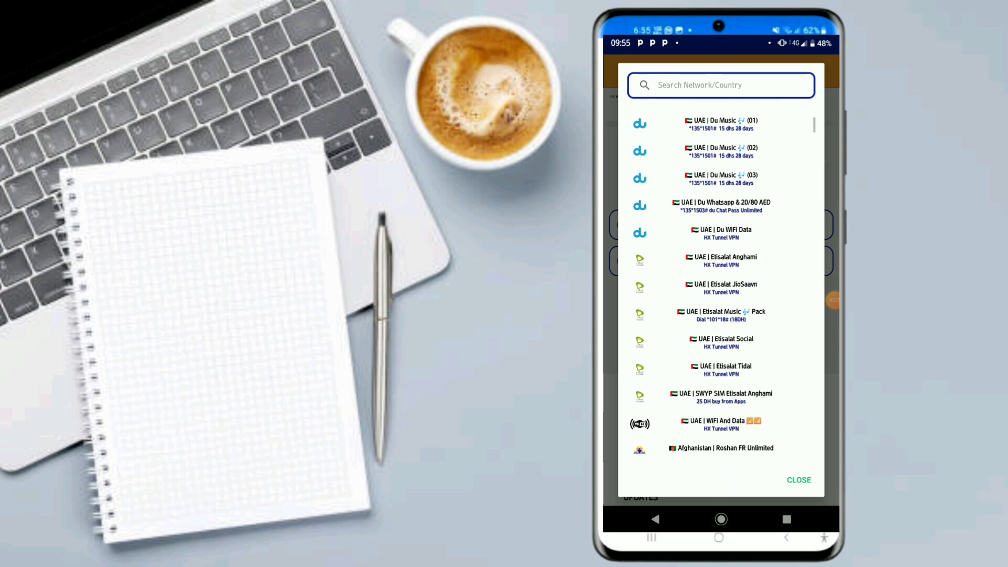
scroll(721, 284, "down", 3)
scroll(721, 284, "down", 3)
scroll(721, 283, "down", 3)
scroll(721, 284, "down", 2)
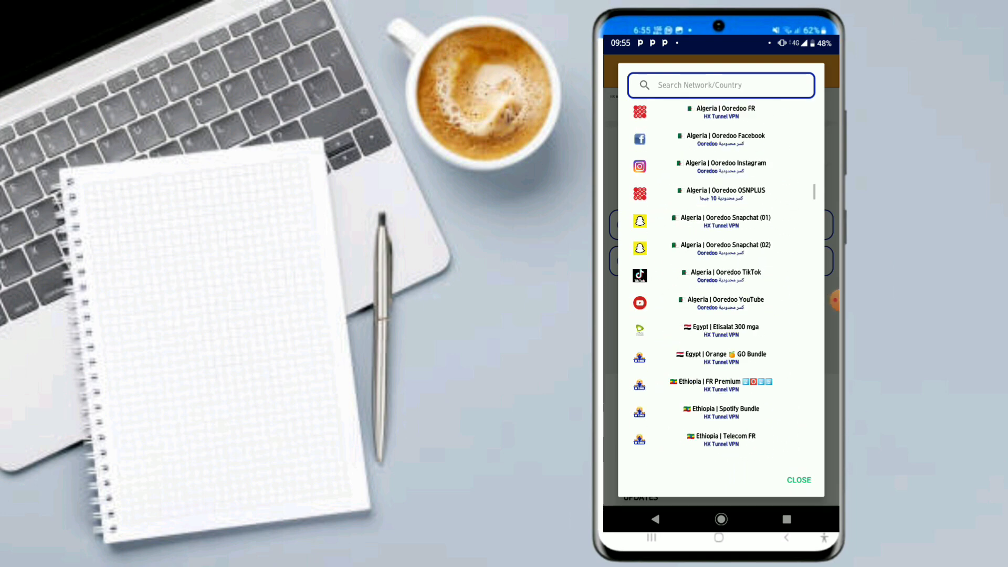
scroll(721, 283, "down", 3)
scroll(720, 283, "down", 3)
scroll(721, 284, "down", 3)
scroll(720, 284, "down", 3)
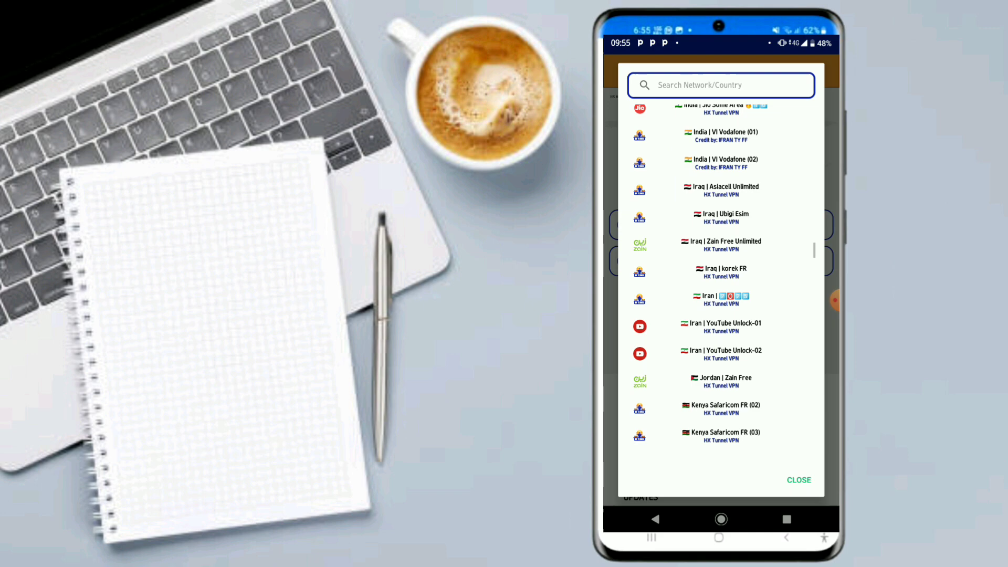
scroll(720, 284, "down", 3)
scroll(721, 283, "down", 3)
scroll(721, 283, "down", 3)
scroll(720, 284, "down", 3)
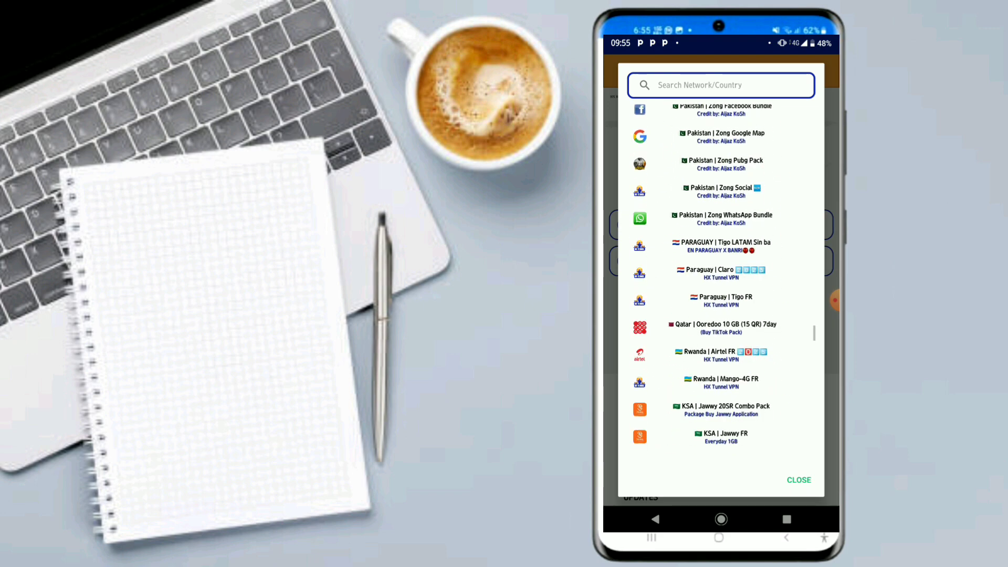
scroll(720, 283, "down", 3)
scroll(721, 283, "down", 3)
scroll(721, 284, "down", 3)
scroll(721, 284, "down", 3)
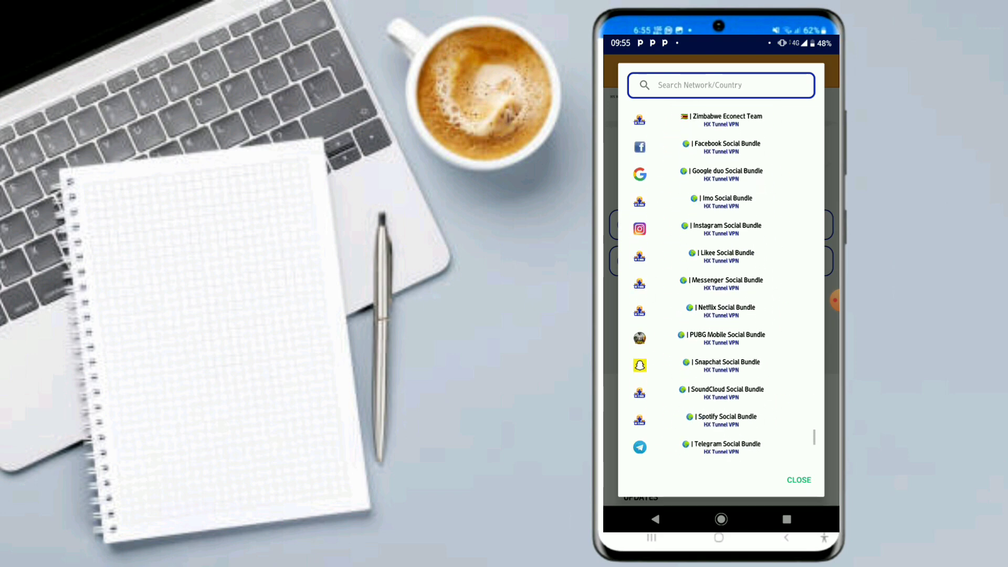
scroll(721, 284, "down", 3)
scroll(721, 284, "up", 5)
scroll(721, 283, "up", 3)
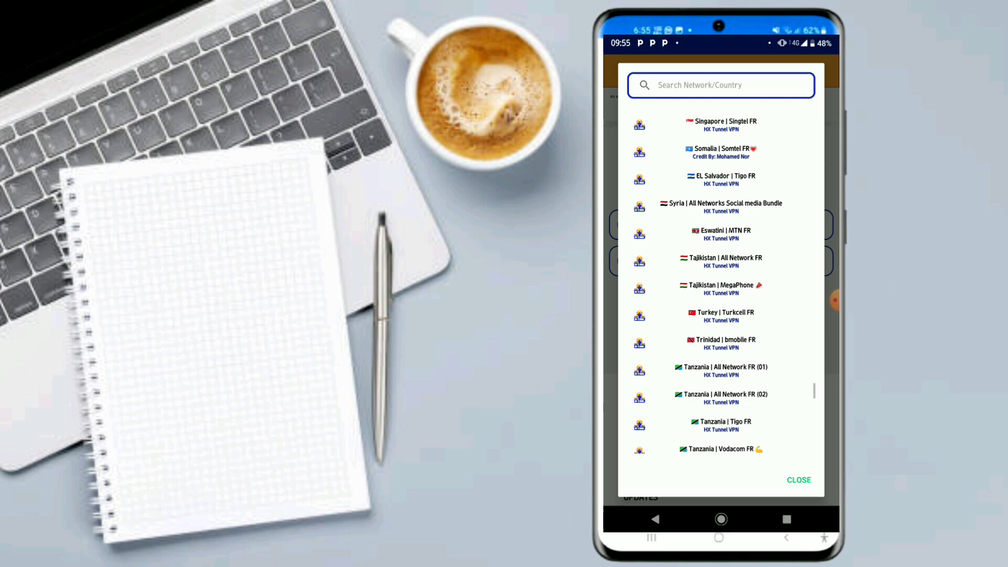
scroll(721, 284, "up", 5)
scroll(721, 284, "up", 5)
scroll(721, 284, "up", 5)
scroll(720, 284, "up", 5)
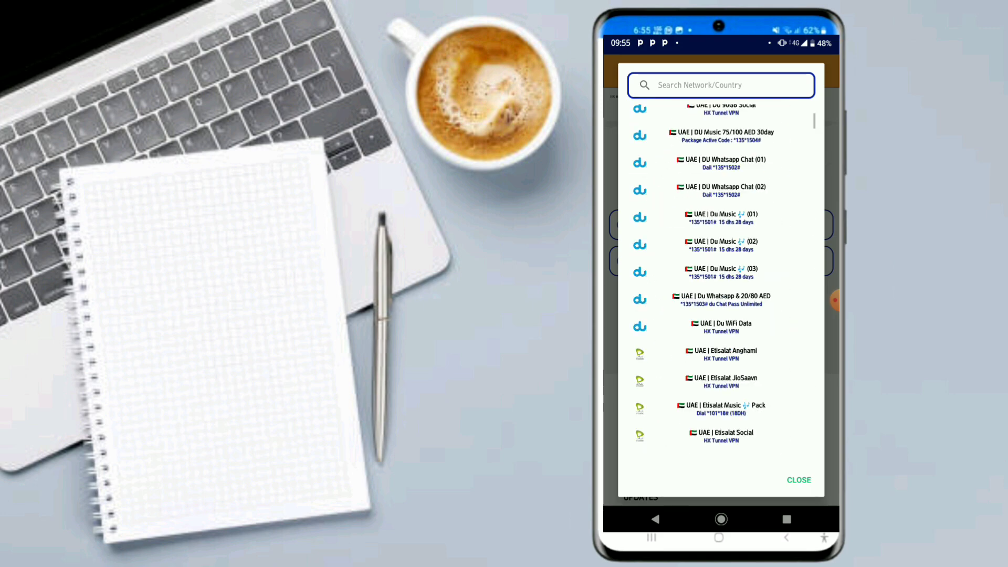
scroll(721, 284, "up", 3)
Select the All Country FR config and start the VPN connection.
left_click(721, 145)
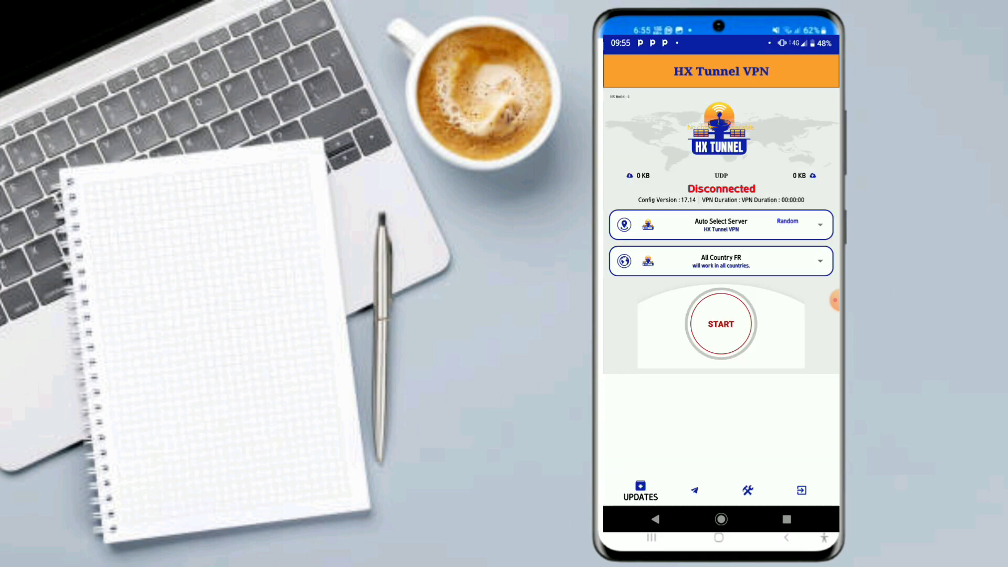
left_click(720, 324)
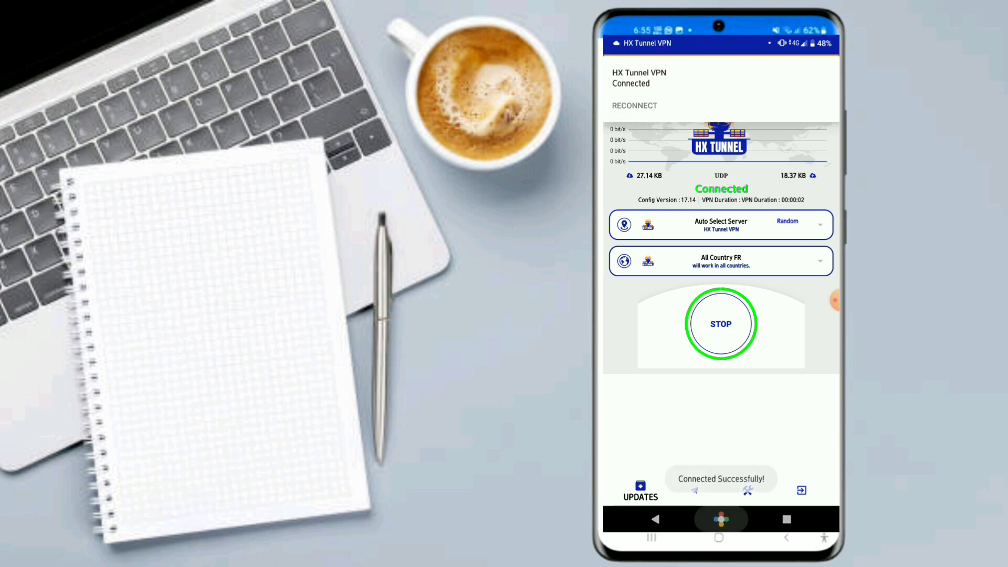
Open YouTube from the app drawer and clear the old 'xrp Tunnel' search query.
left_click(721, 519)
left_click_drag(721, 433, 721, 197)
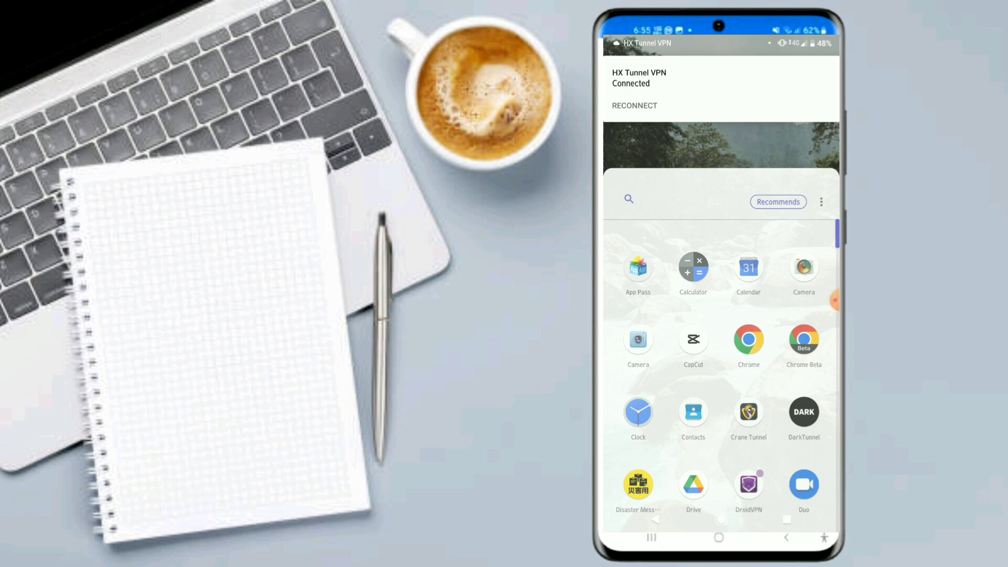
scroll(721, 315, "down", 10)
scroll(720, 316, "down", 10)
scroll(720, 316, "up", 3)
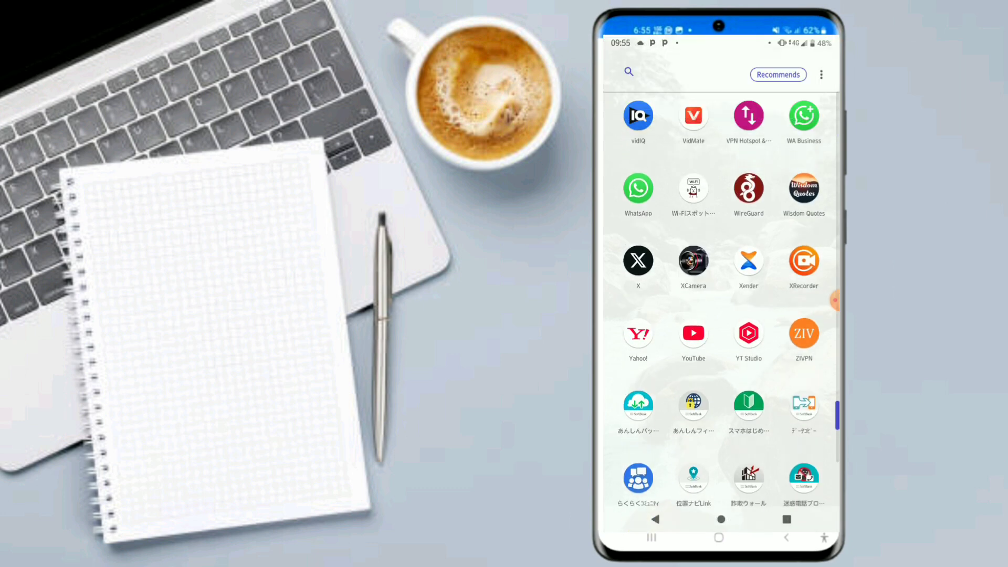
left_click(694, 335)
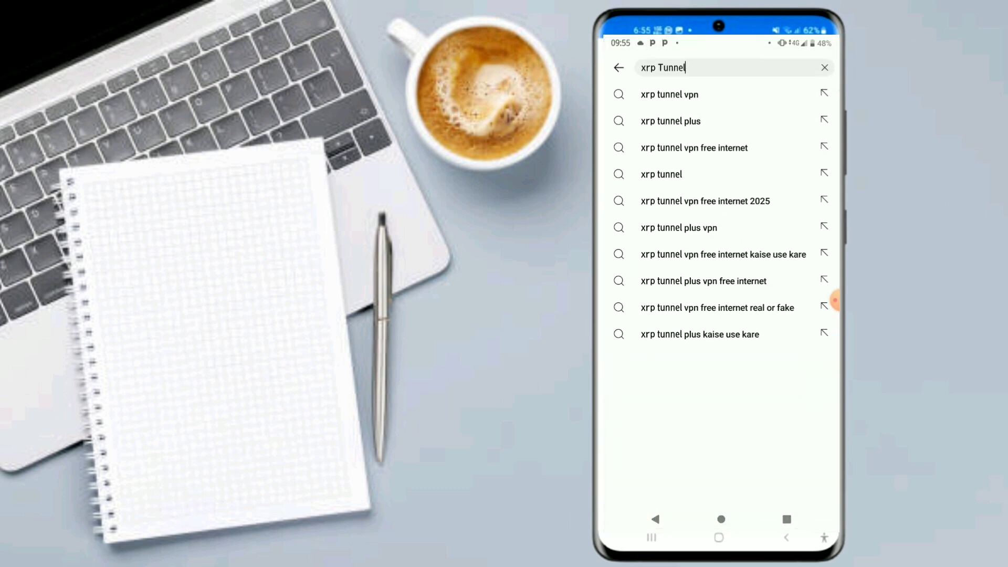
left_click(720, 520)
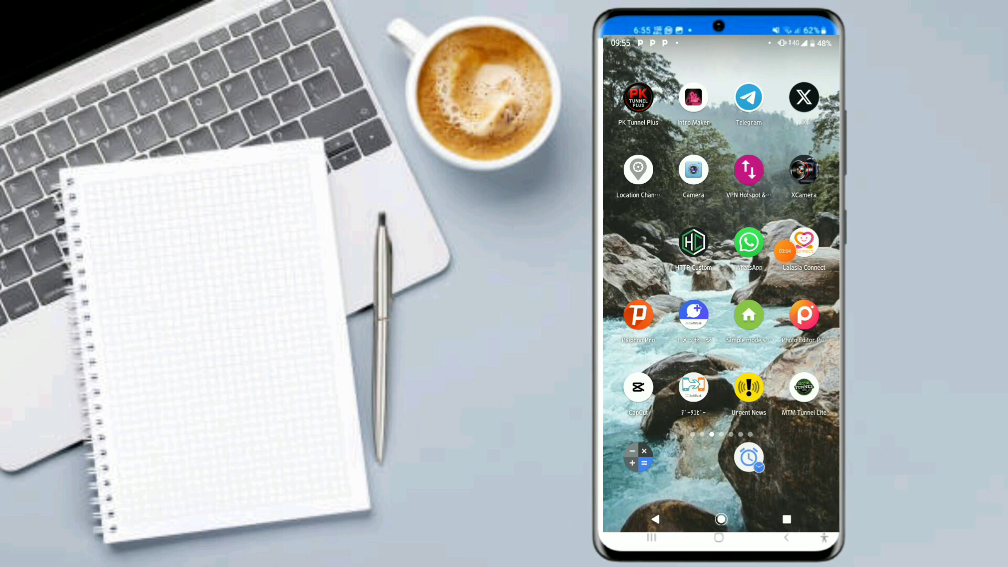
left_click_drag(721, 473, 720, 236)
scroll(721, 284, "down", 10)
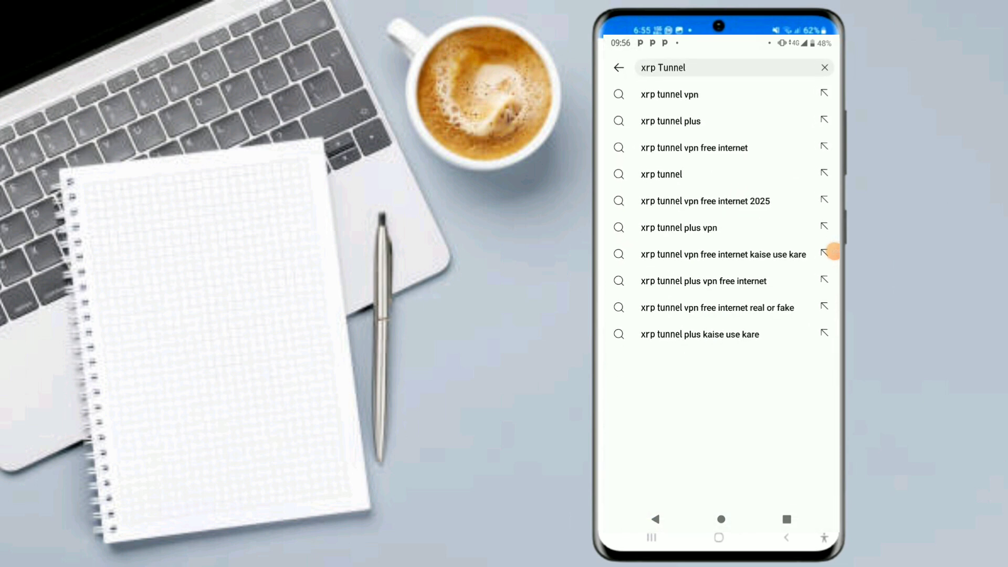
left_click(825, 67)
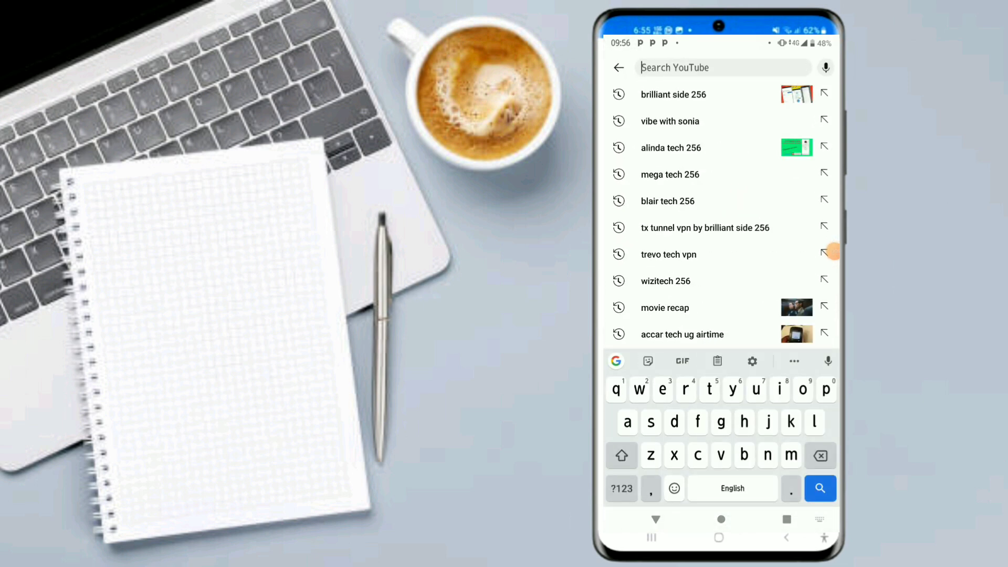
Open the BRILLIANT SIDE 256 channel from search history and view its Videos tab.
left_click(673, 94)
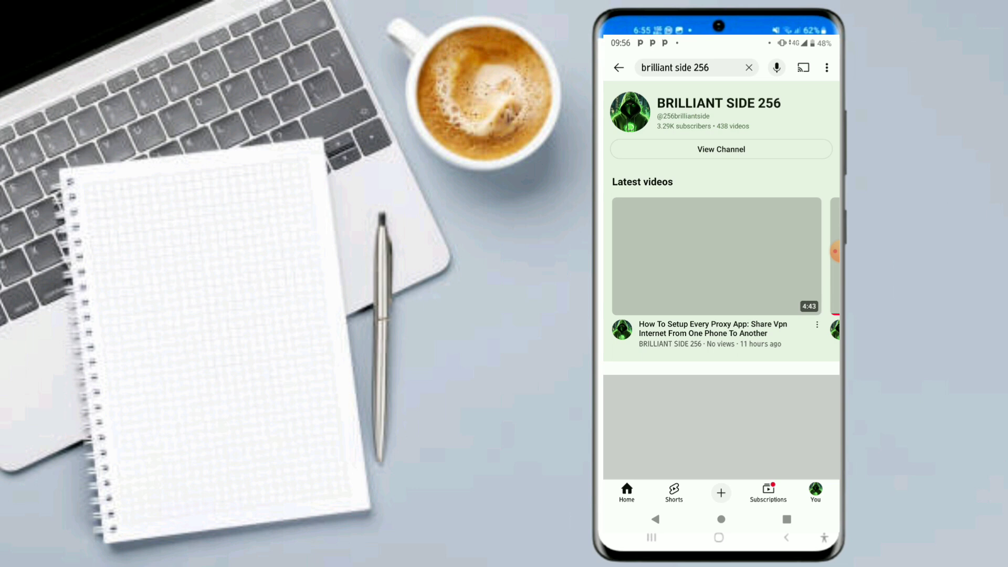
left_click(721, 149)
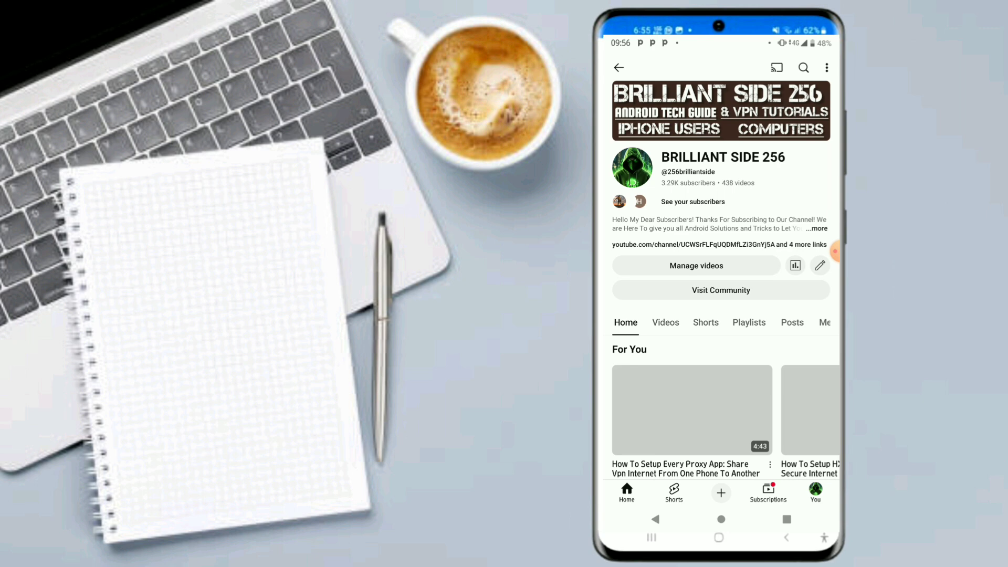
left_click(665, 322)
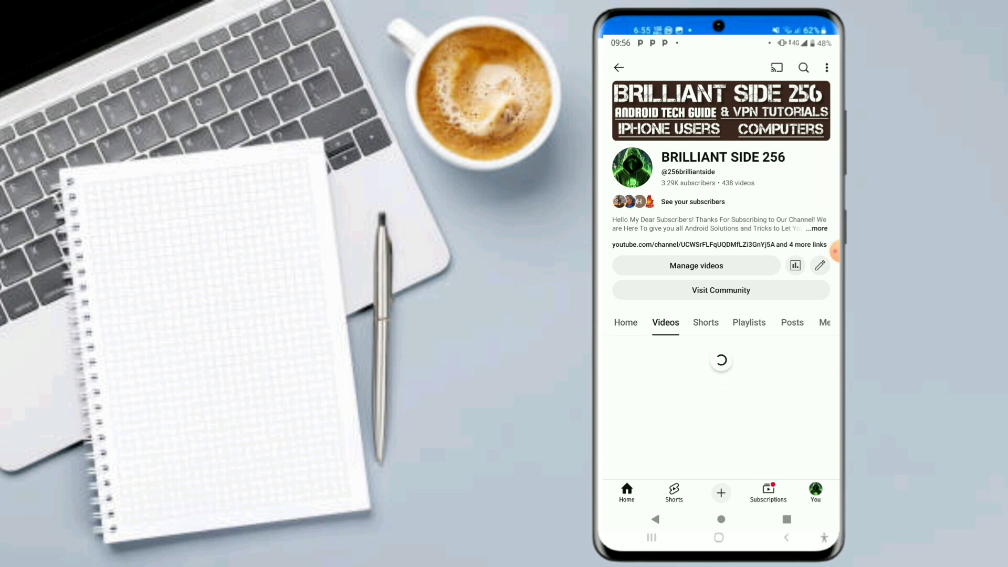
scroll(721, 280, "down", 5)
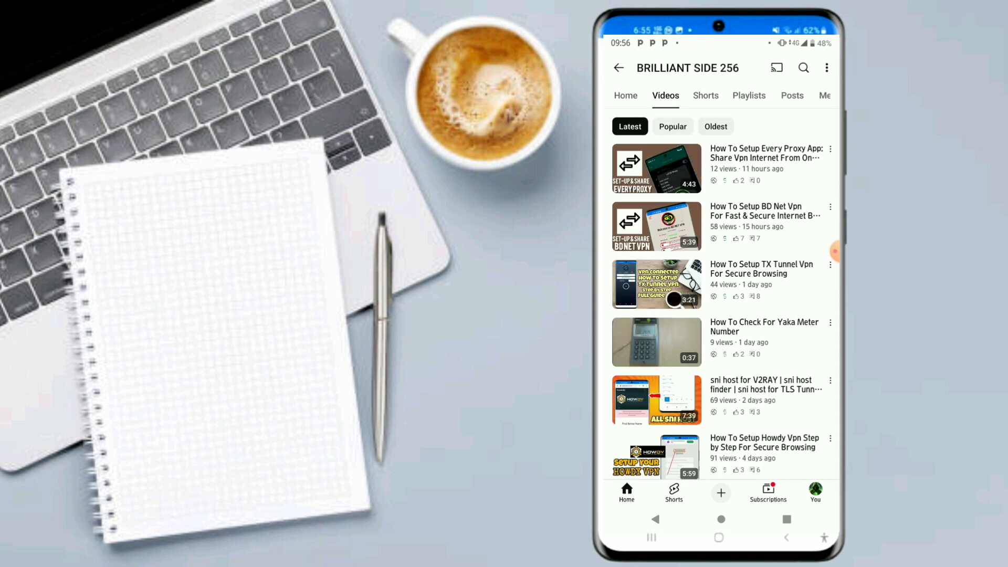
scroll(720, 280, "up", 1)
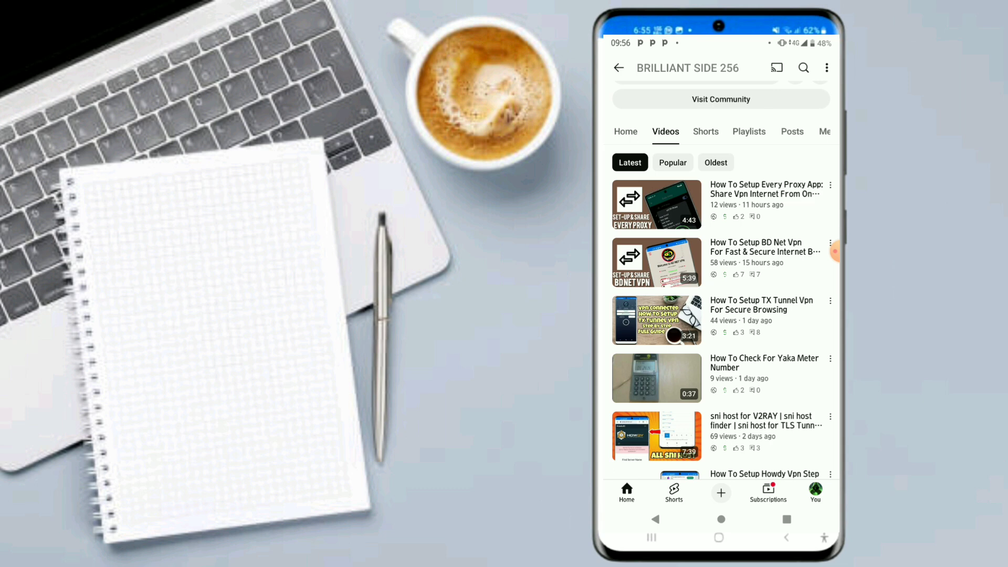
Play 'How To Setup BD Net Vpn For Fast & Secure Internet Browsing' from the channel's videos.
left_click(657, 204)
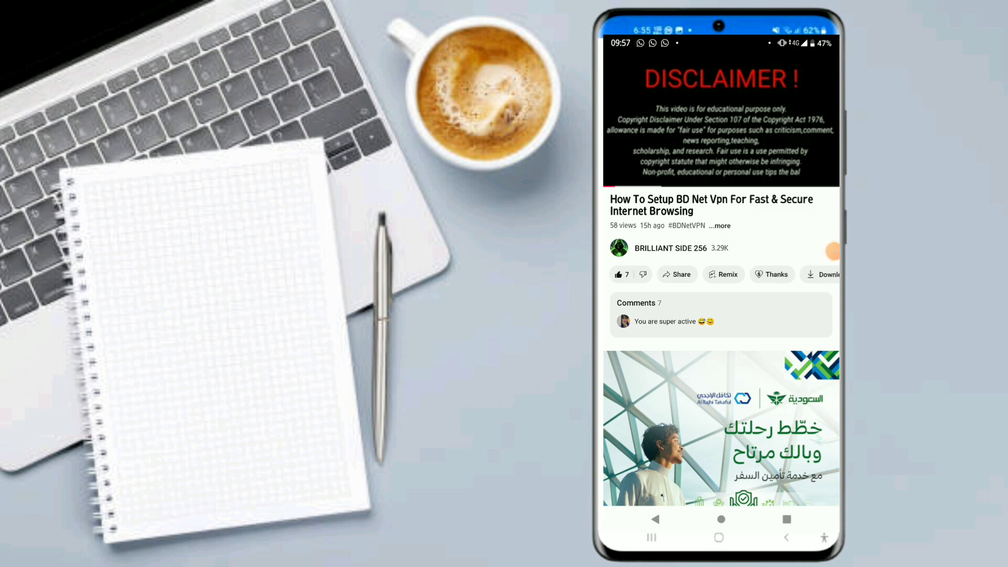
scroll(721, 347, "down", 5)
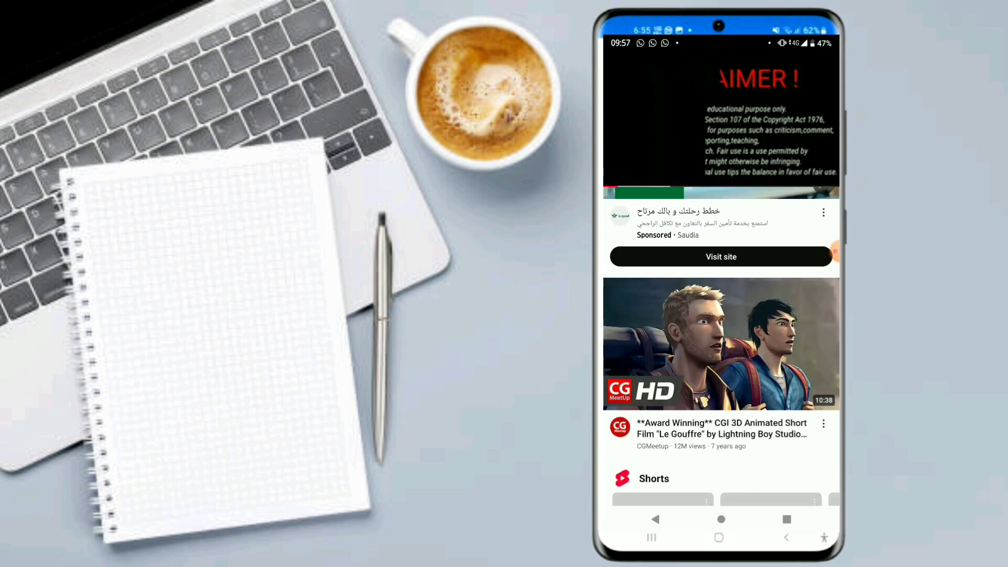
scroll(721, 347, "down", 5)
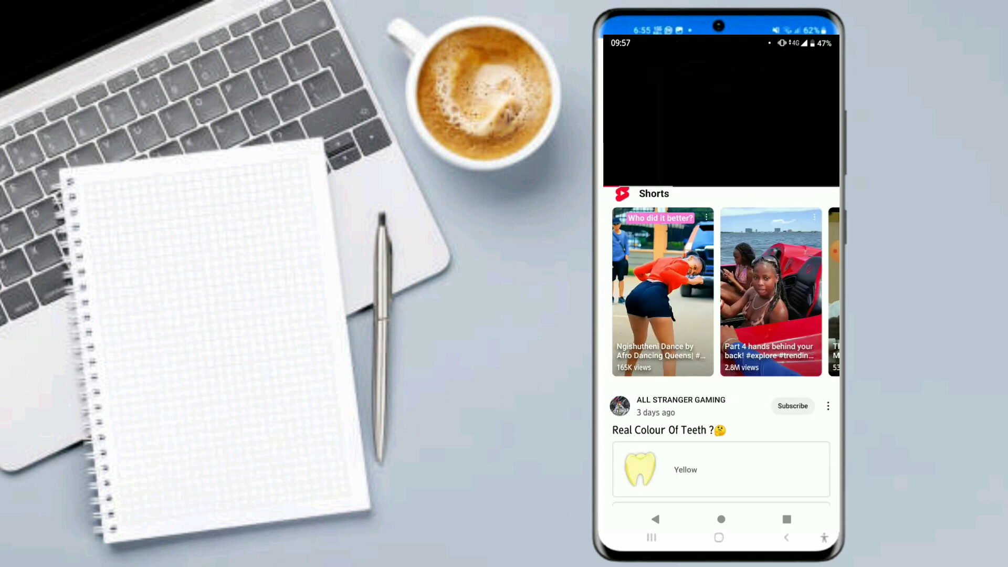
scroll(722, 347, "down", 5)
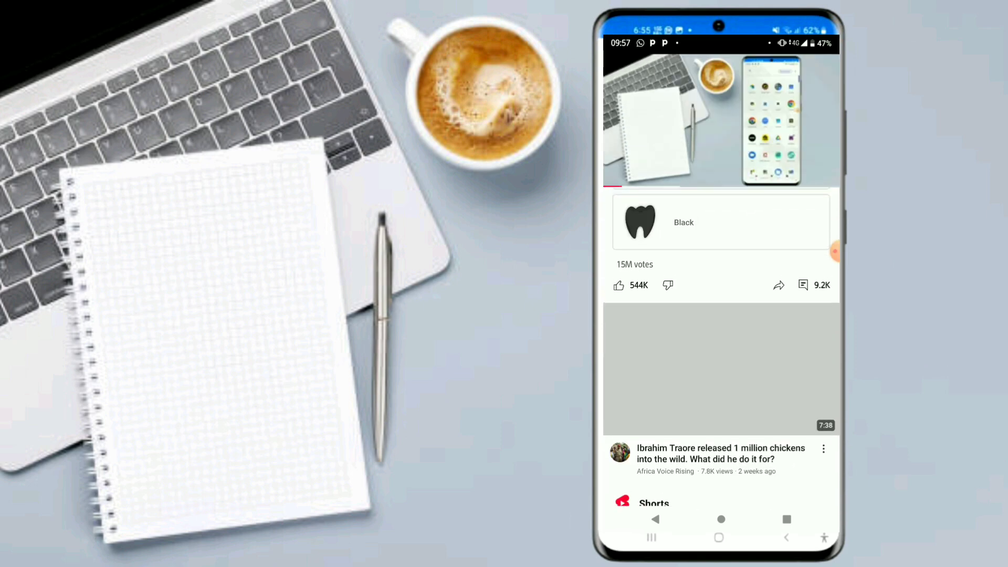
scroll(722, 347, "up", 5)
scroll(721, 347, "down", 4)
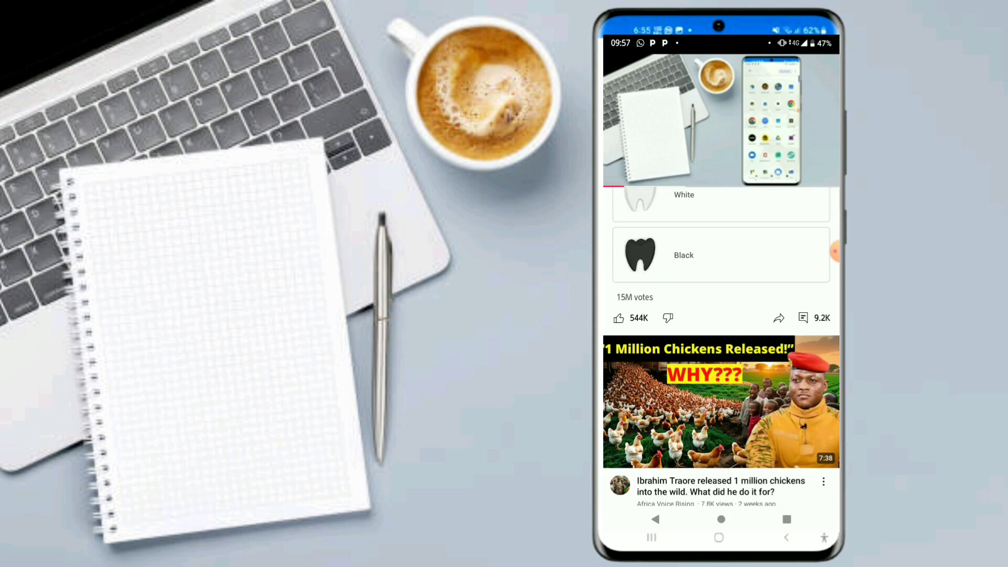
scroll(721, 346, "down", 1)
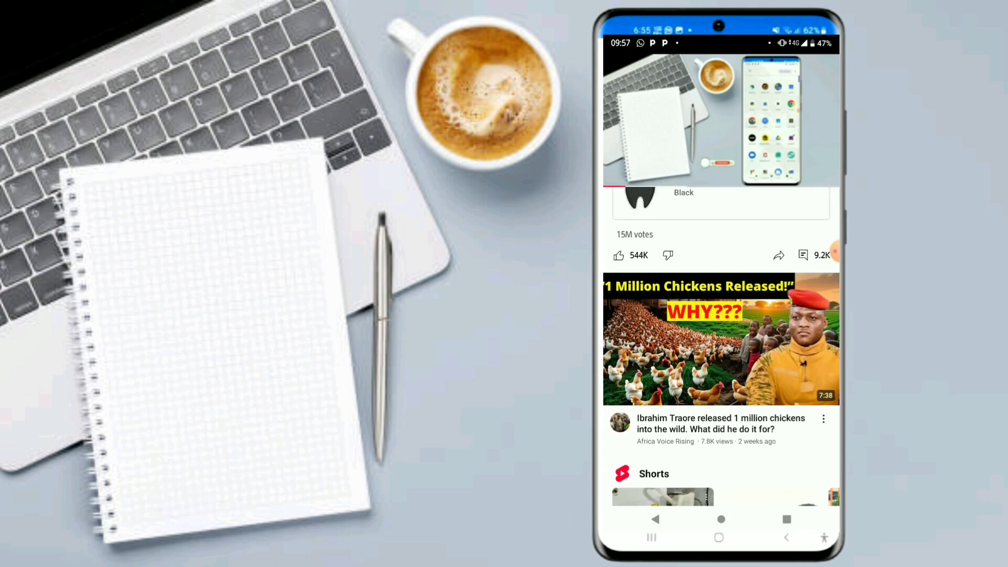
scroll(721, 347, "up", 2)
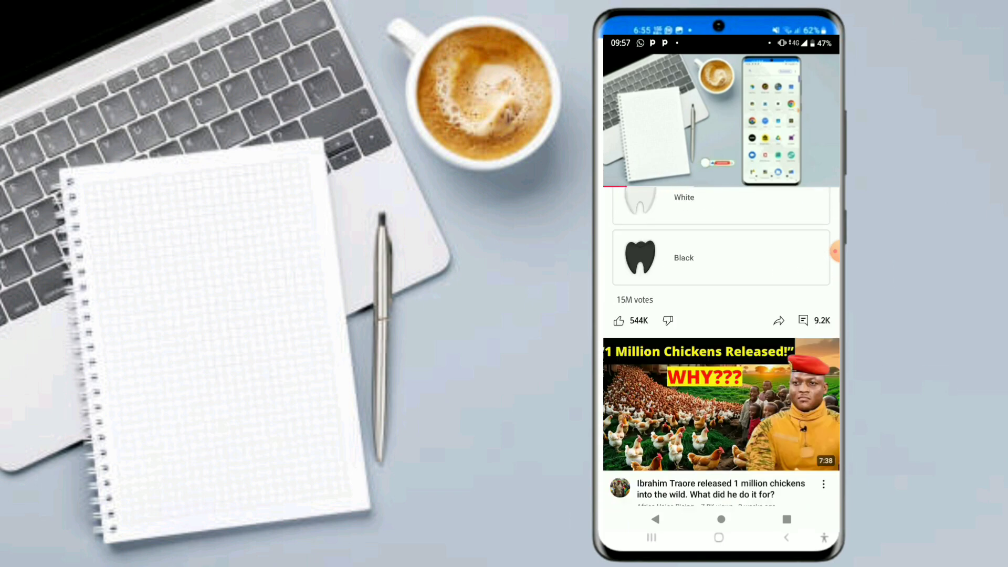
scroll(722, 346, "up", 5)
scroll(721, 346, "up", 5)
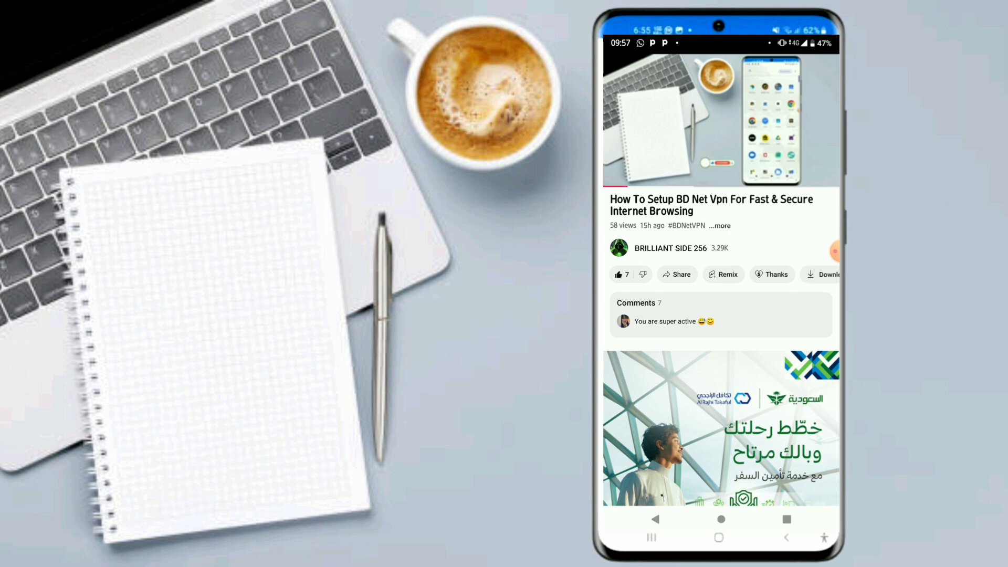
Pause the BD Net Vpn video at 0:36, then expand and close its description.
left_click(722, 121)
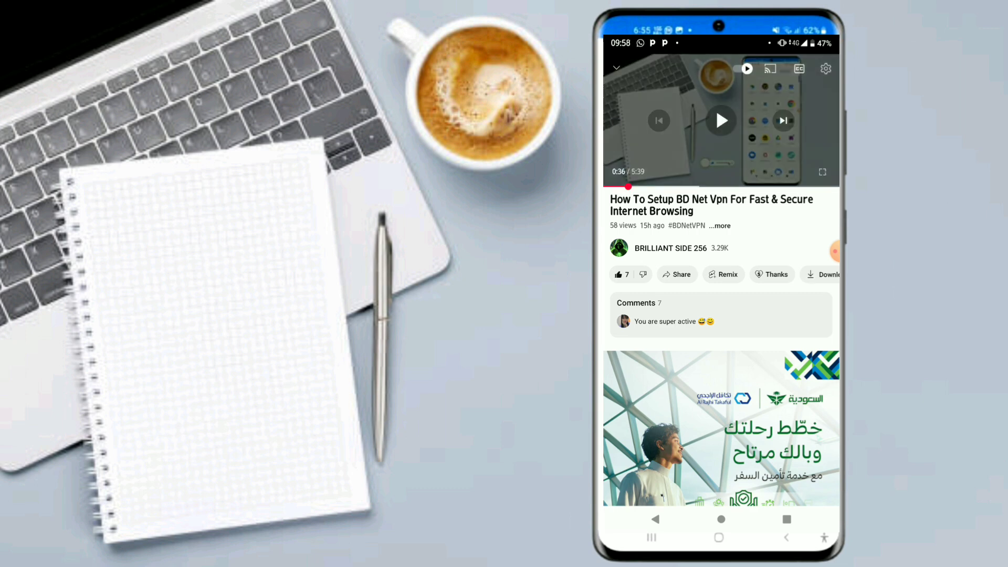
left_click(720, 226)
left_click(825, 251)
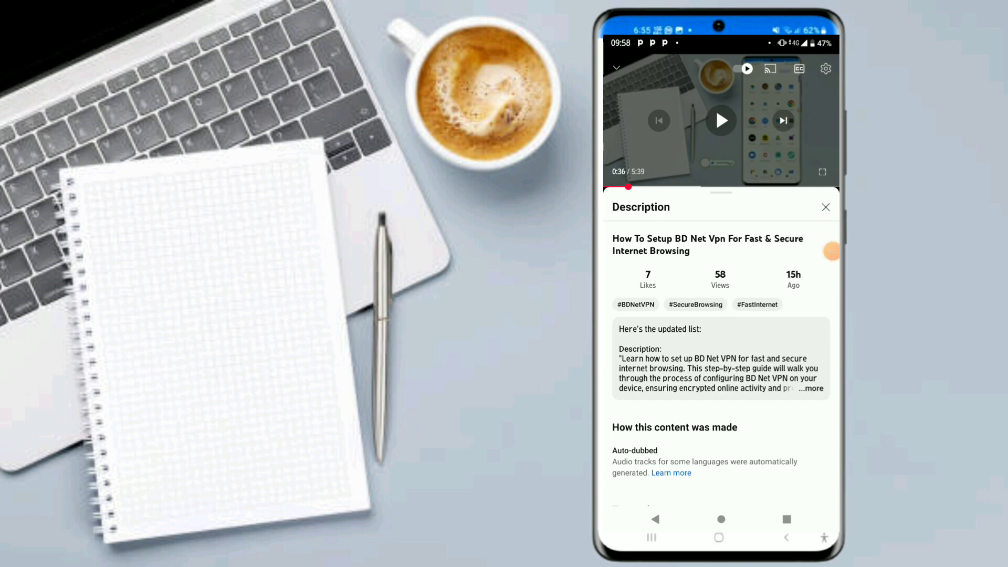
left_click(811, 388)
scroll(721, 362, "down", 10)
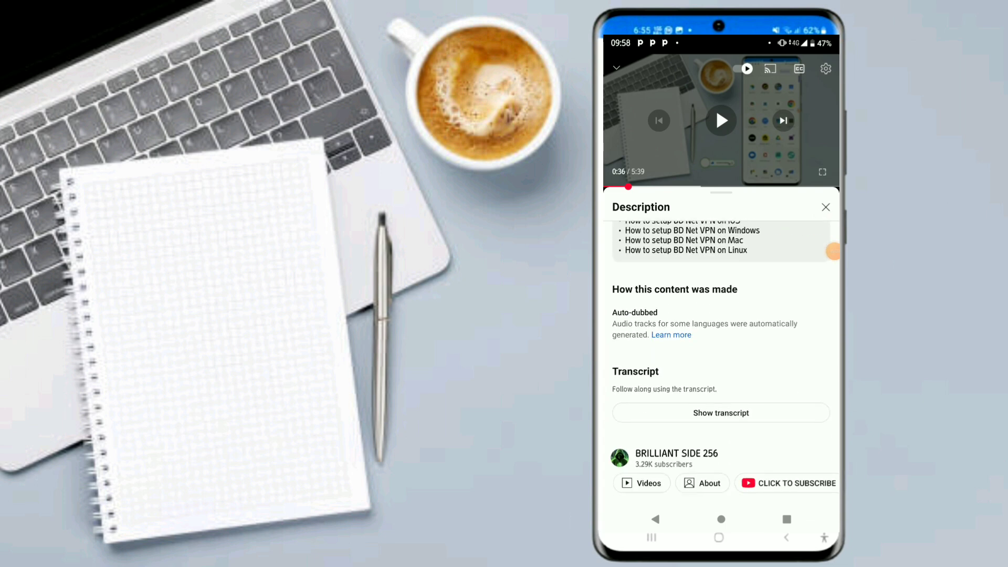
left_click(826, 207)
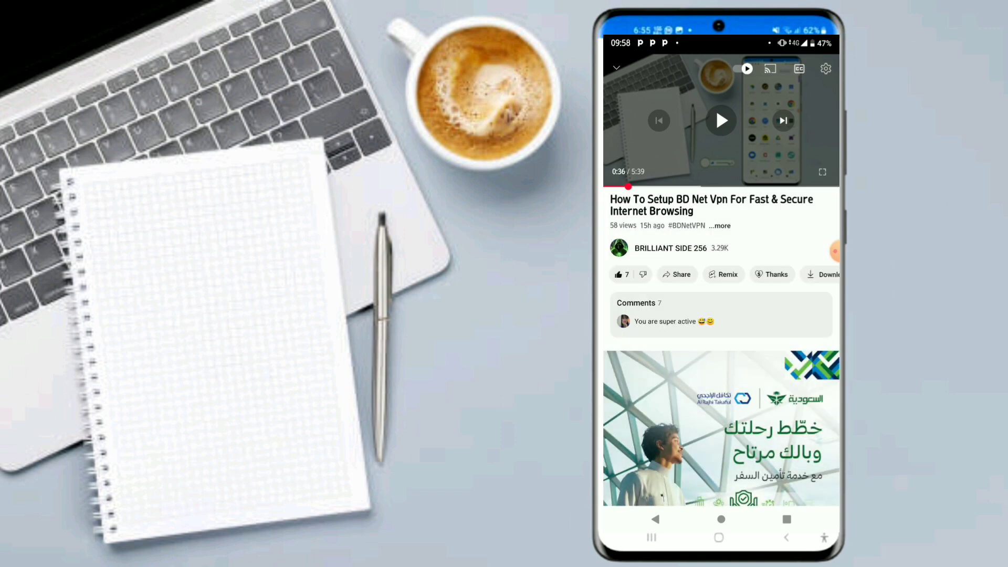
scroll(721, 346, "down", 5)
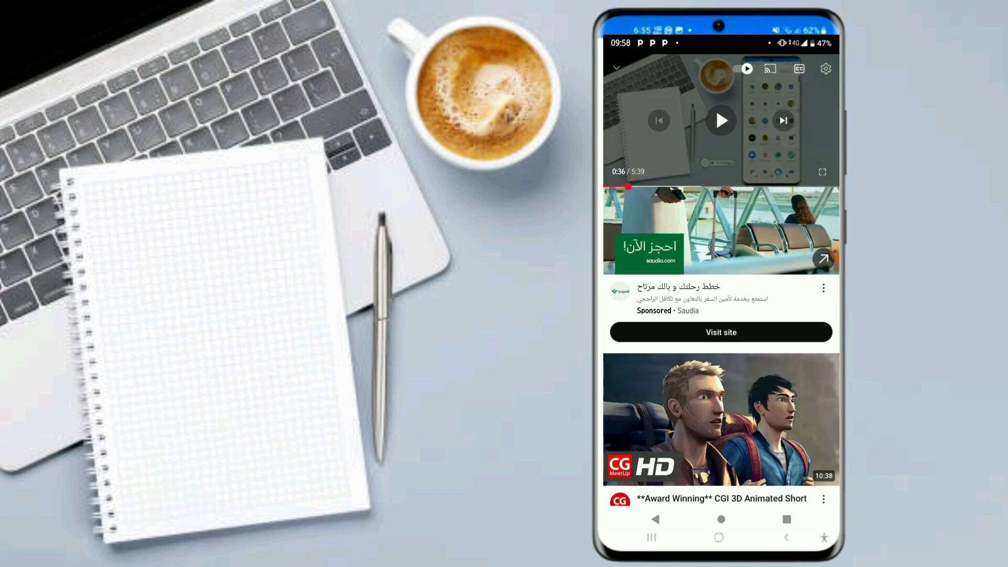